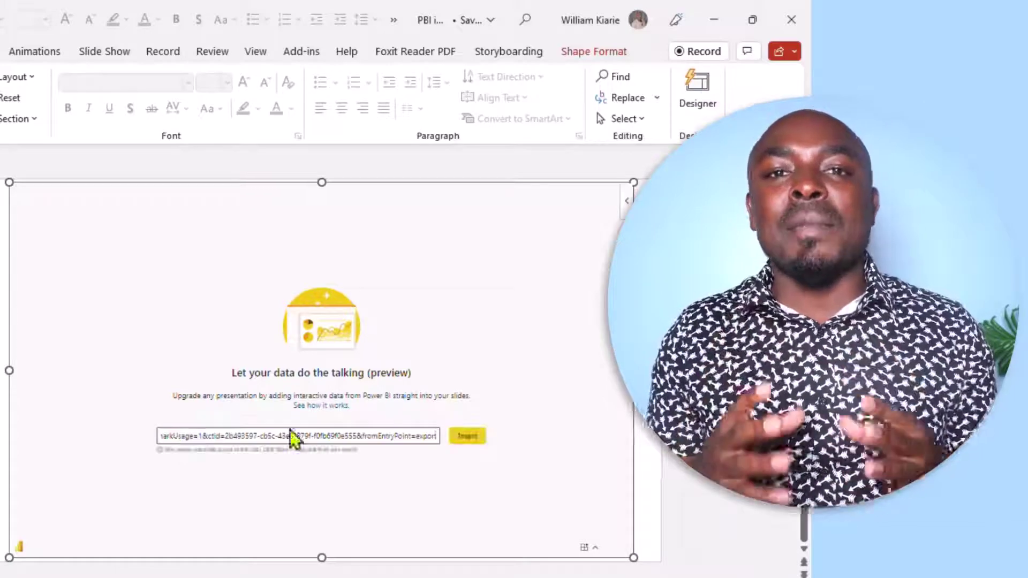
Insert the pasted Sales Dashboard report into the slide, then toggle the Wholesalers cross-filter on and off
left_click(468, 445)
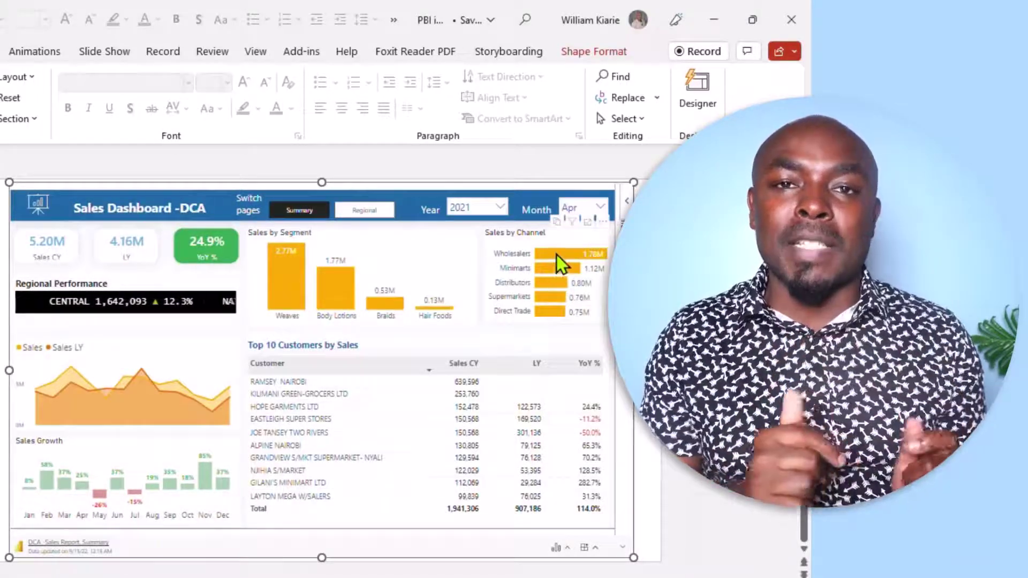
left_click(557, 255)
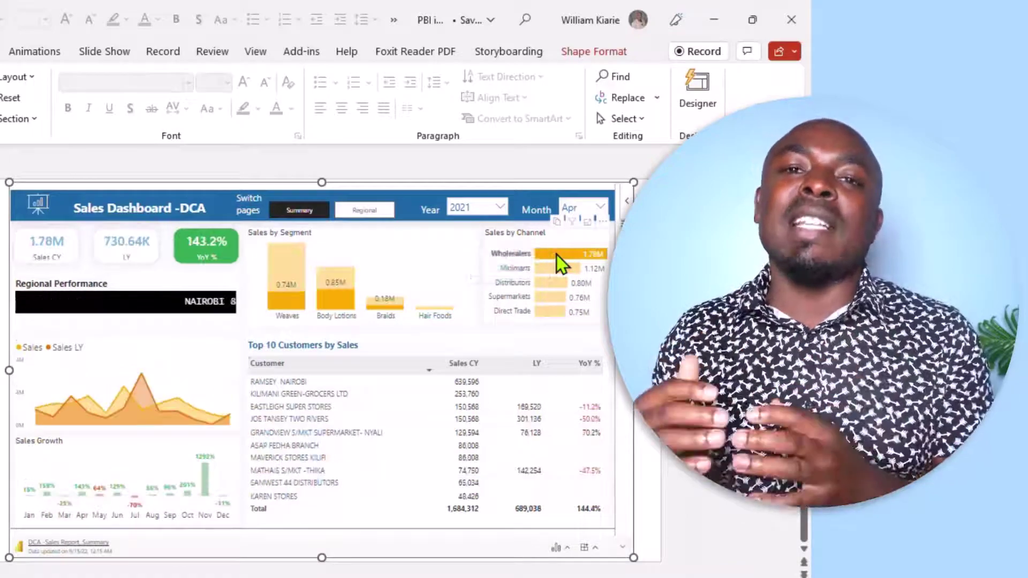
left_click(557, 255)
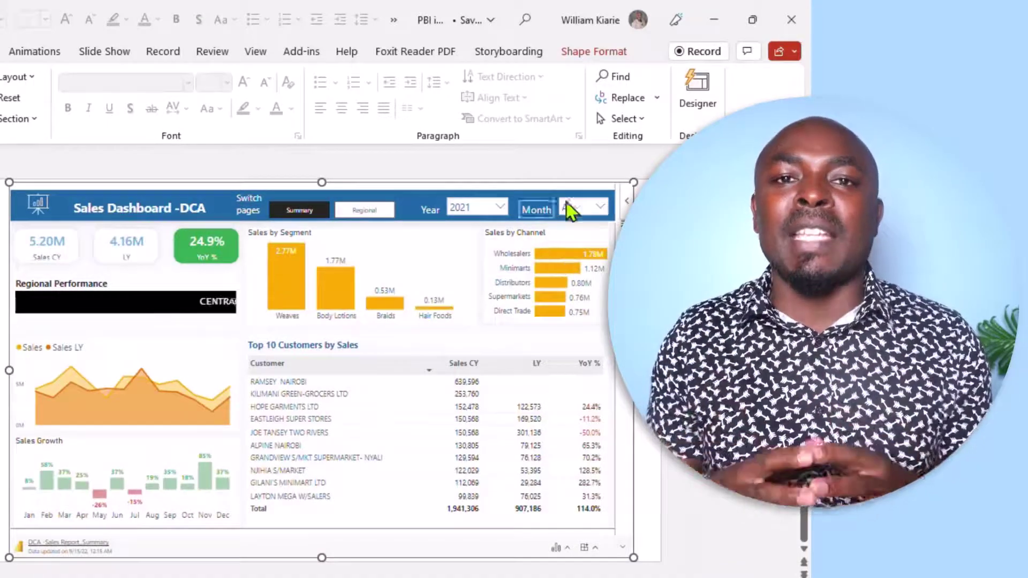
Filter the dashboard's Month slicer through March and May, ending on June
left_click(601, 208)
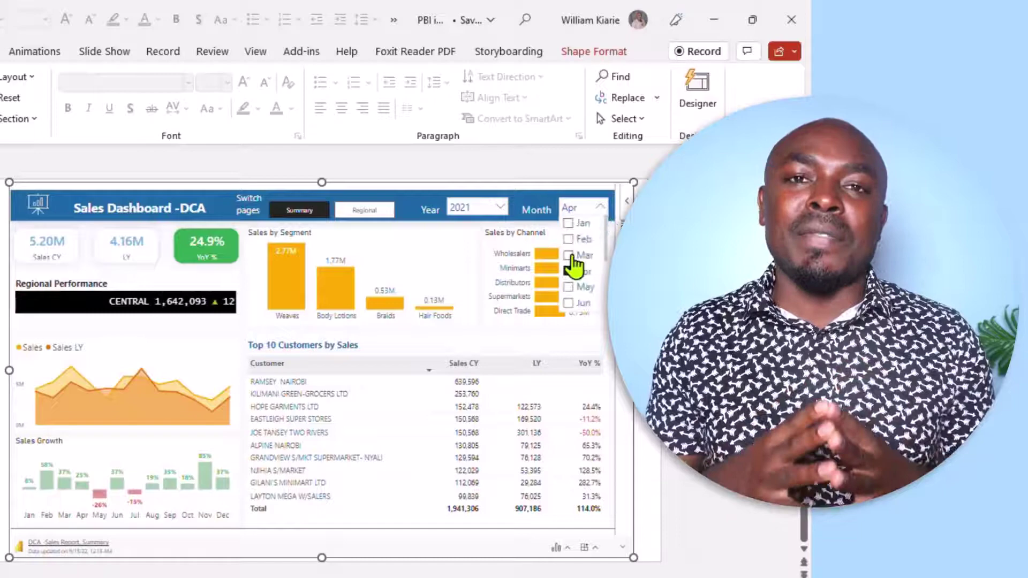
left_click(570, 257)
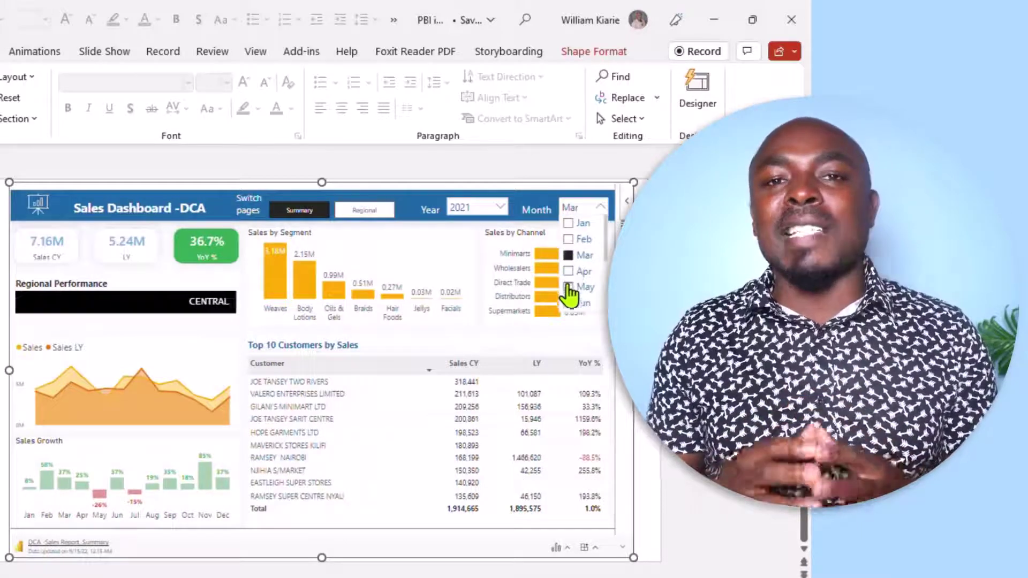
left_click(569, 287)
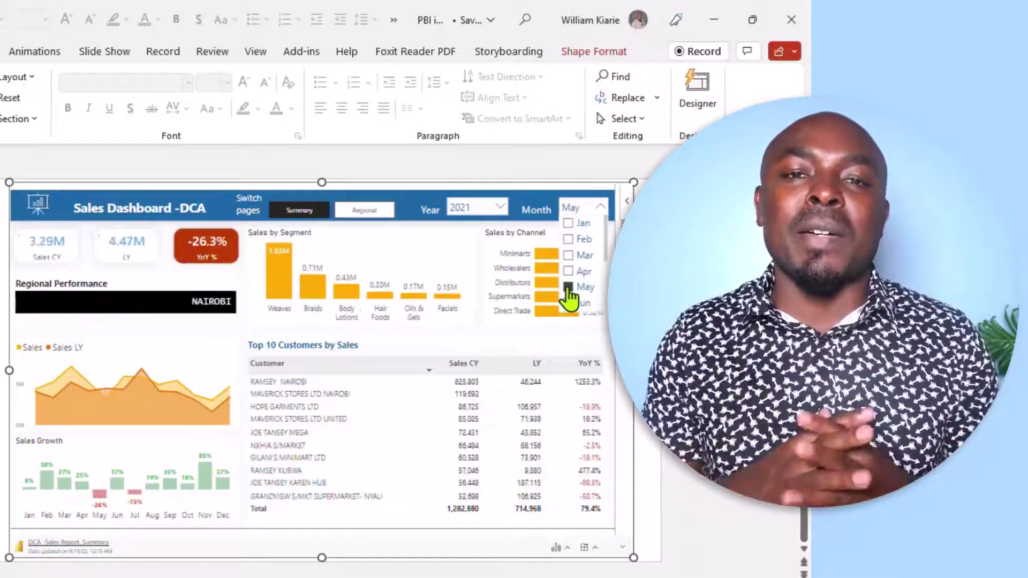
left_click(569, 303)
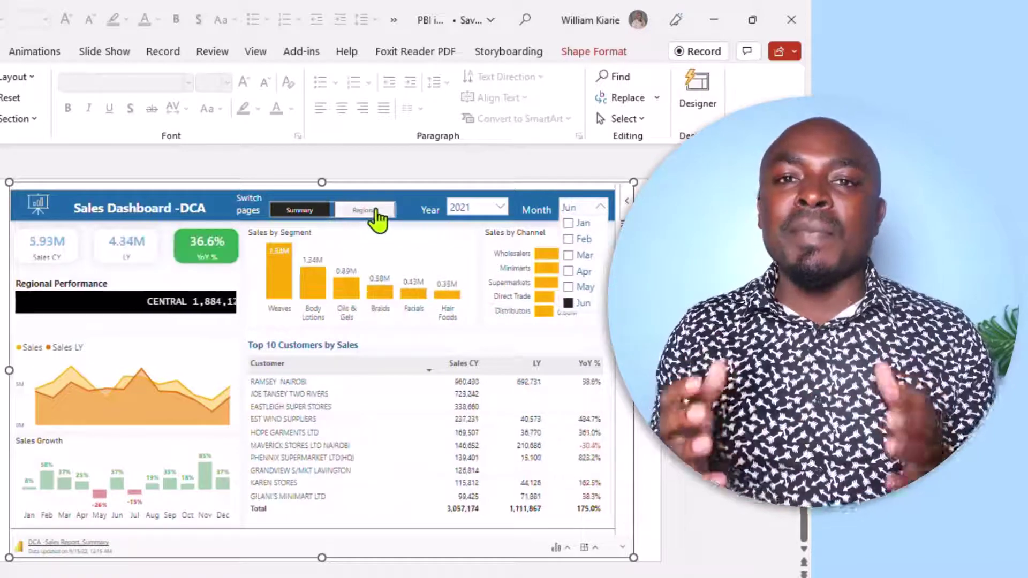
Switch to the Regional Analysis page and filter it to the NAIROBI region
left_click(377, 211)
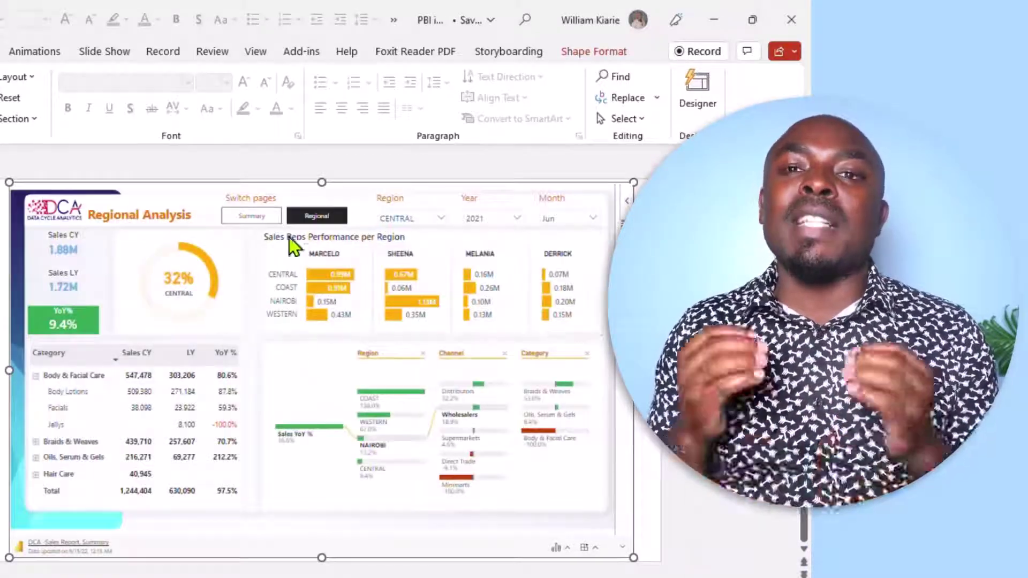
left_click(422, 220)
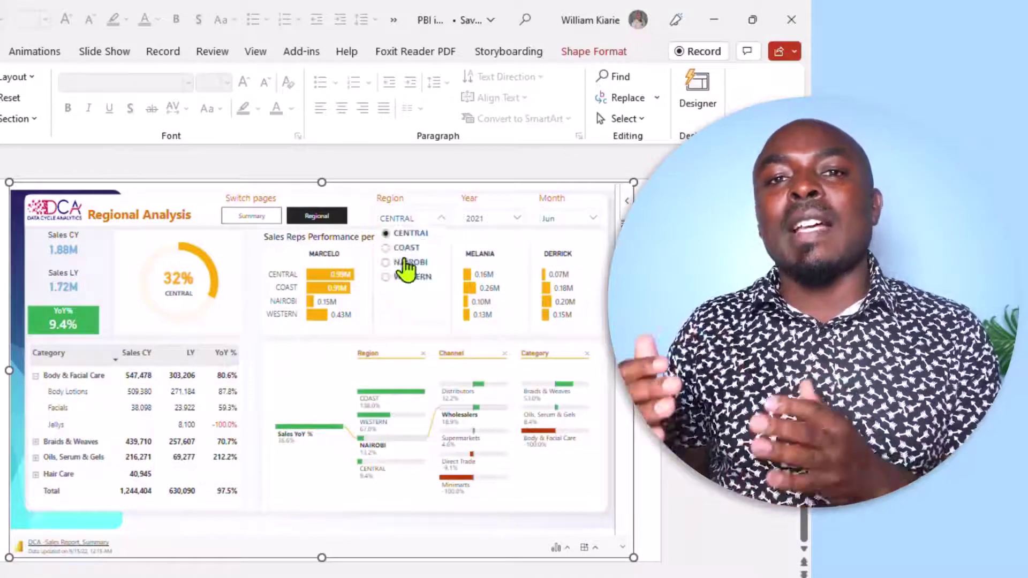
left_click(406, 263)
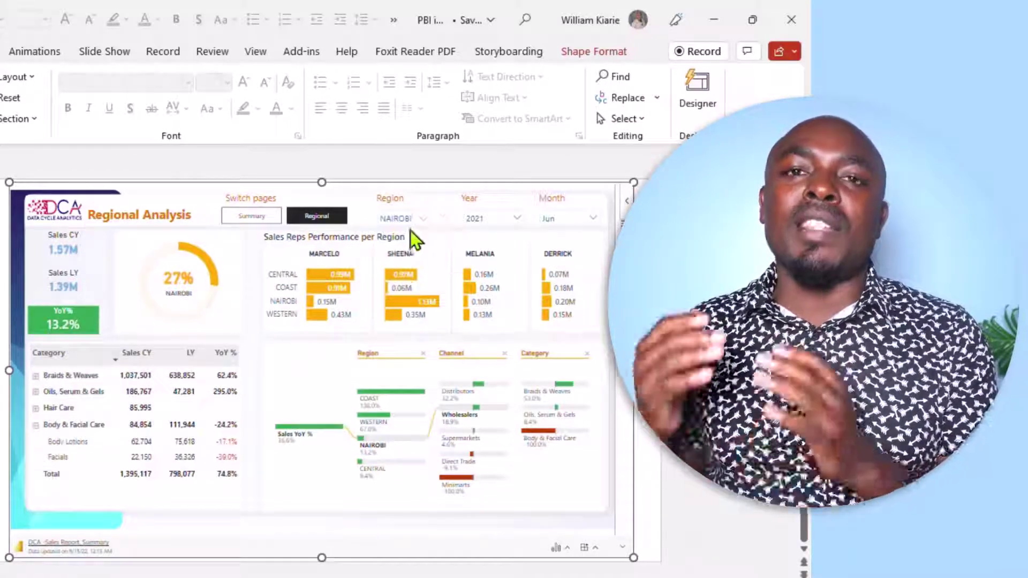
left_click(434, 224)
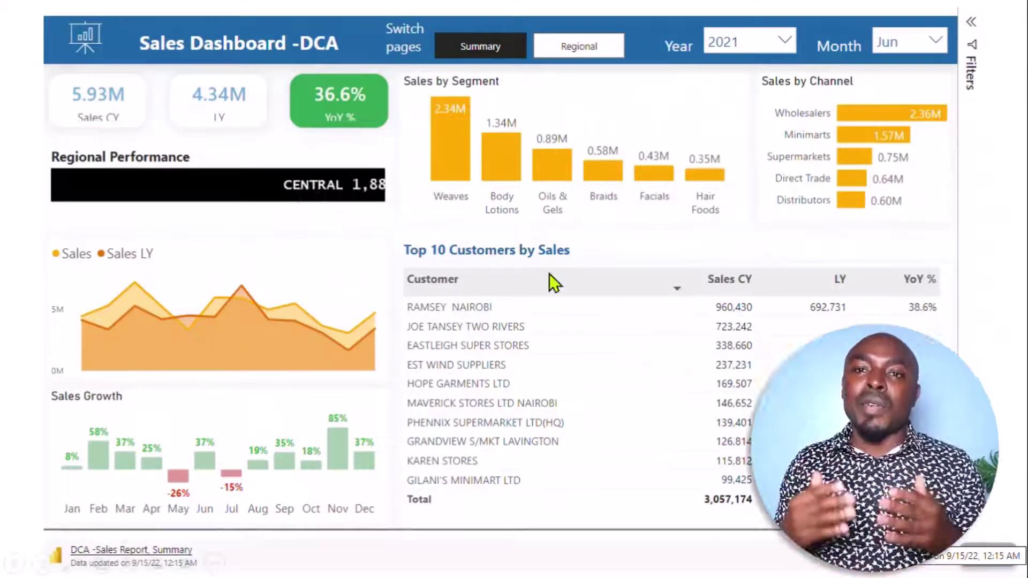
Set the Month slicer to March, then April, and toggle the Body Lotions cross-filter on and off
left_click(914, 47)
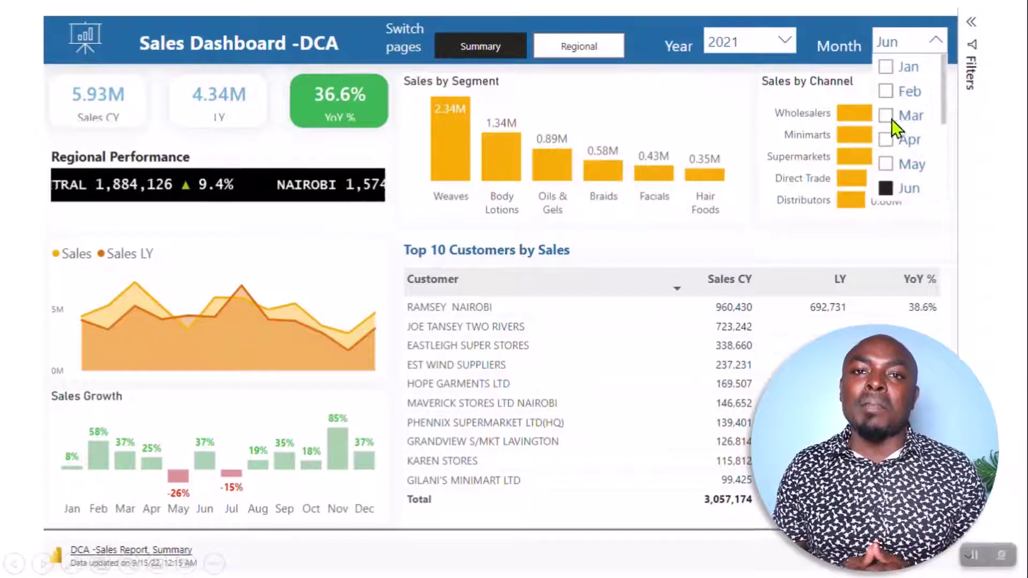
left_click(885, 116)
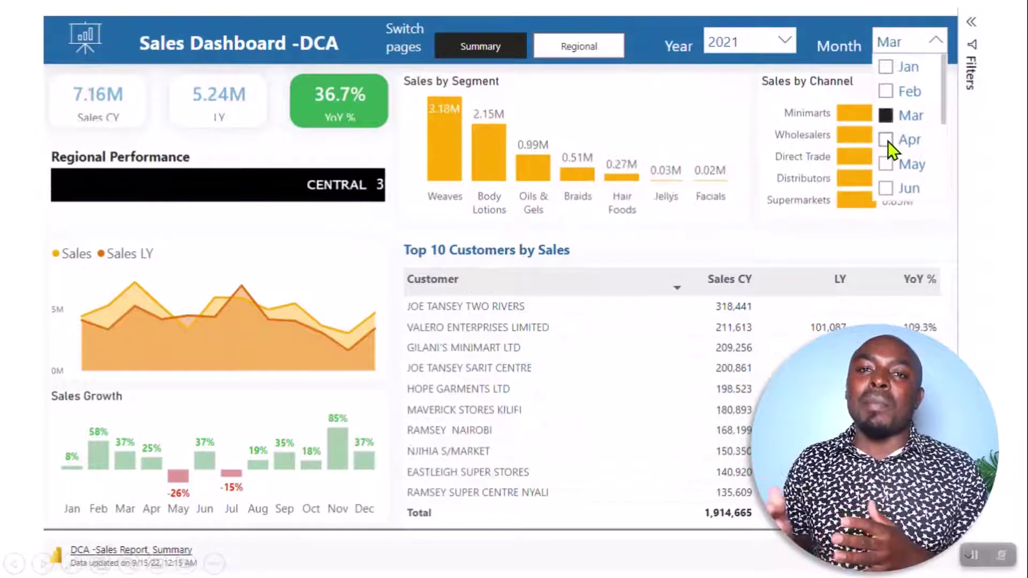
left_click(887, 140)
left_click(536, 163)
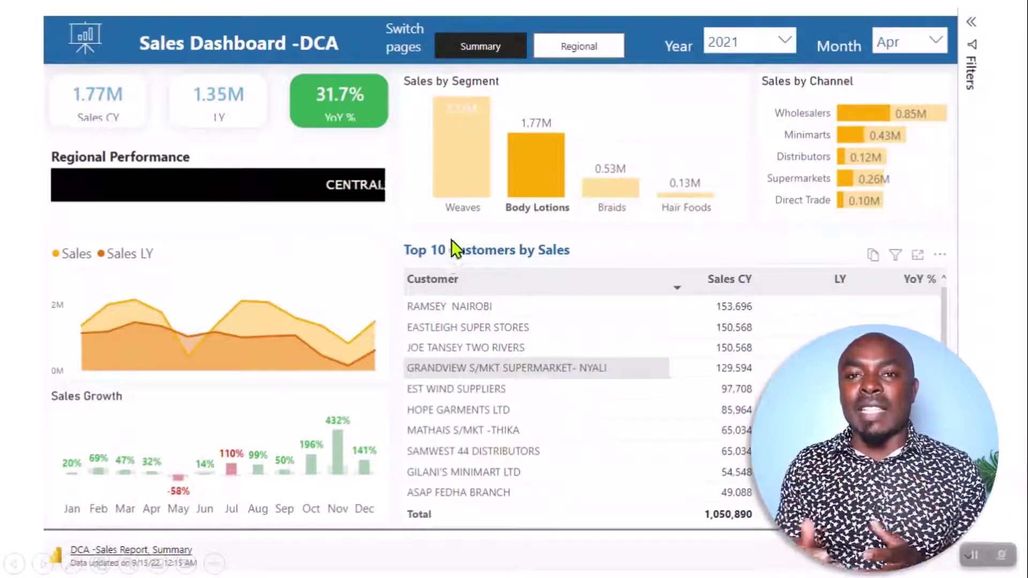
left_click(535, 177)
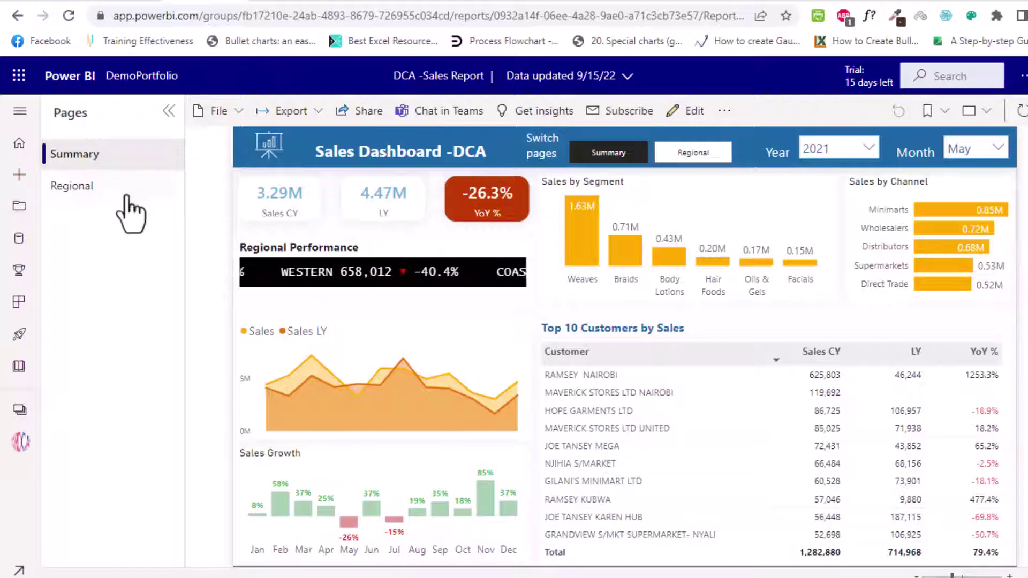
Preview the Regional and Summary pages, then copy the DCA -Sales Report URL
left_click(114, 187)
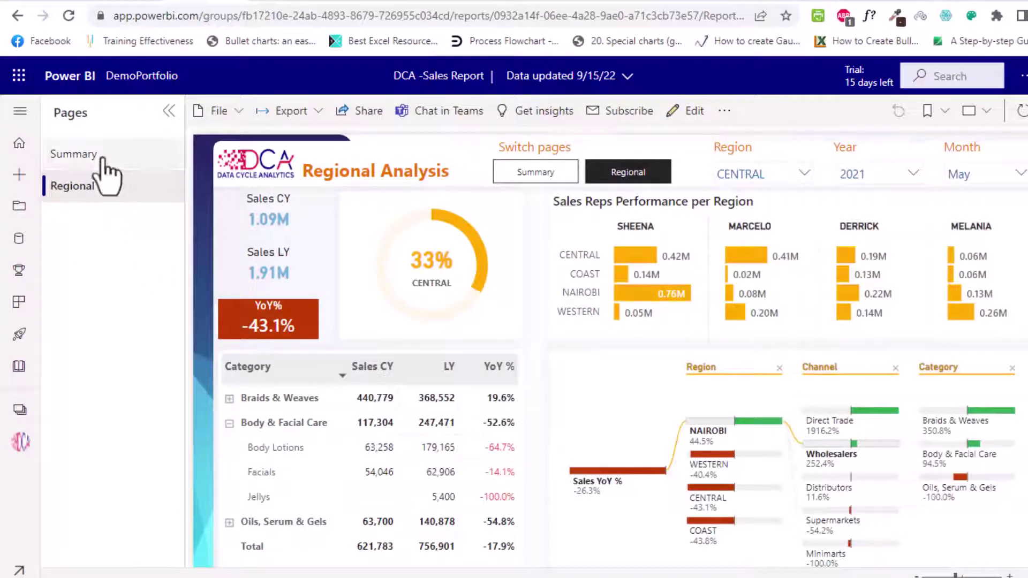
left_click(107, 170)
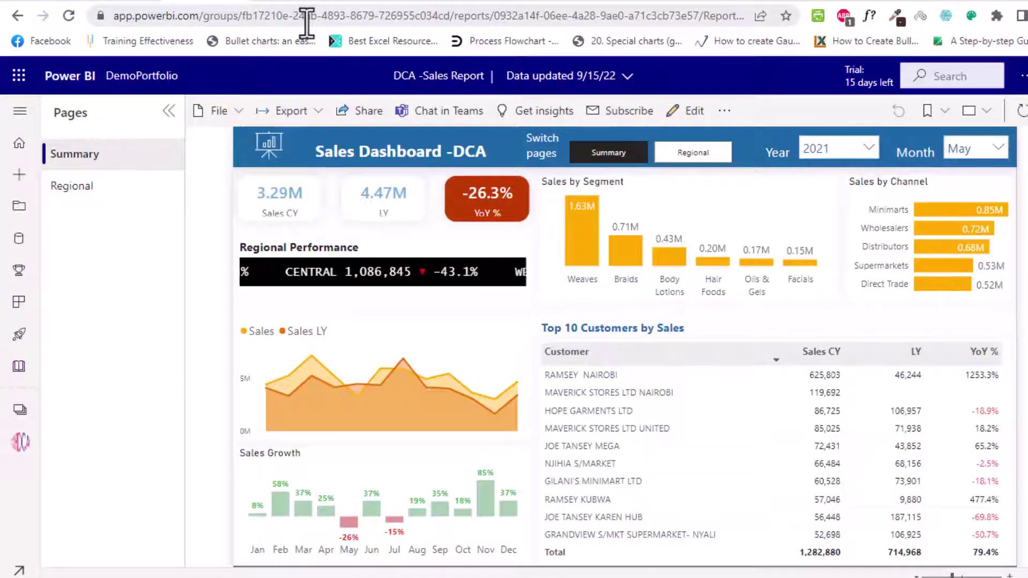
left_click(307, 16)
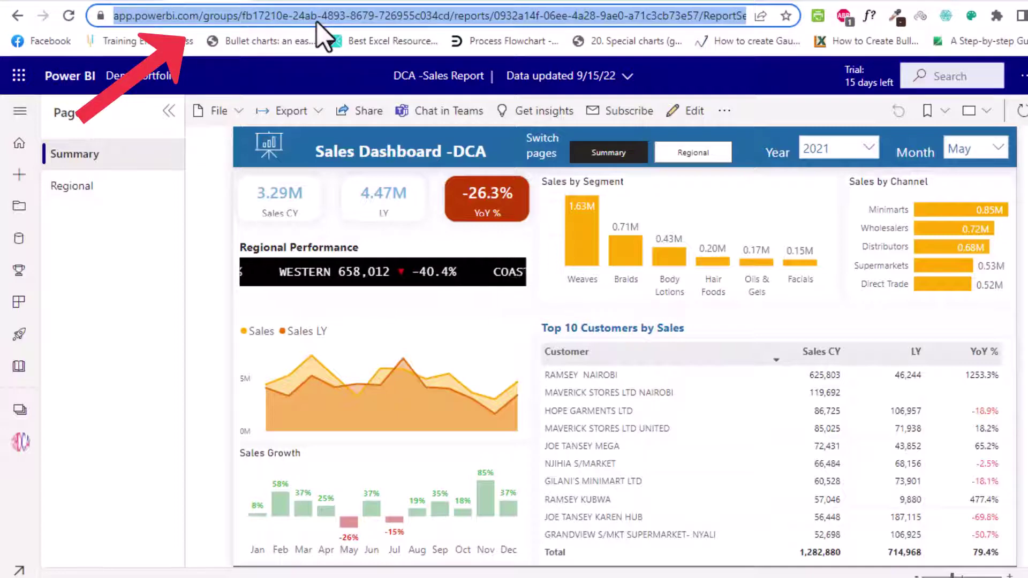
key("ctrl+c")
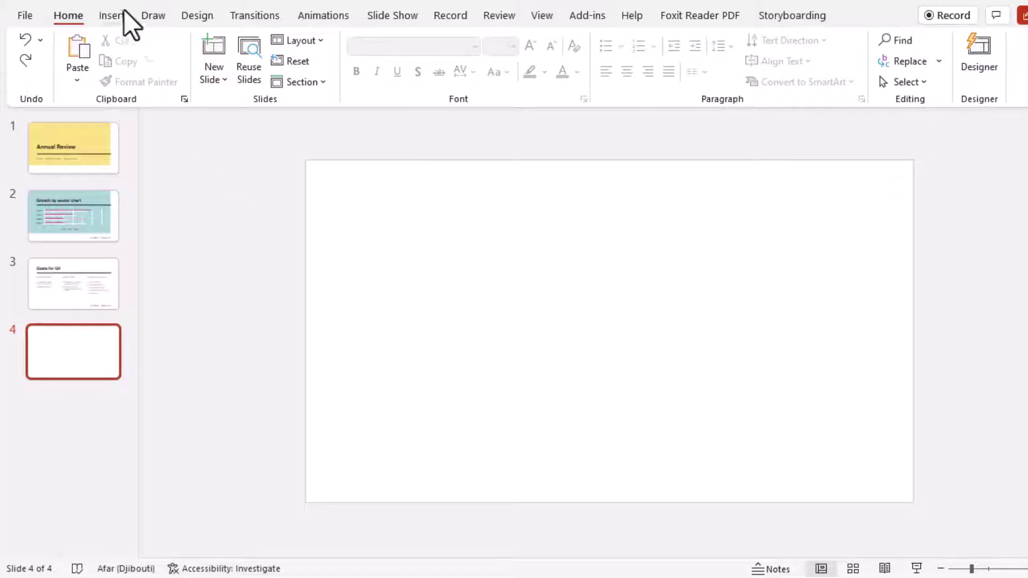
Add a Power BI add-in to slide 4, paste the report URL and insert the live dashboard
left_click(107, 20)
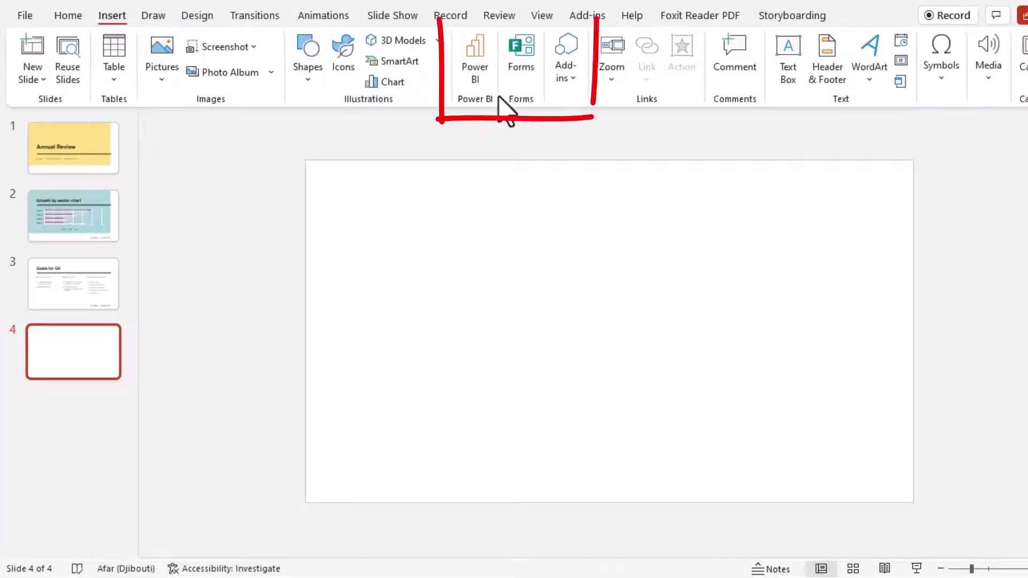
left_click(481, 75)
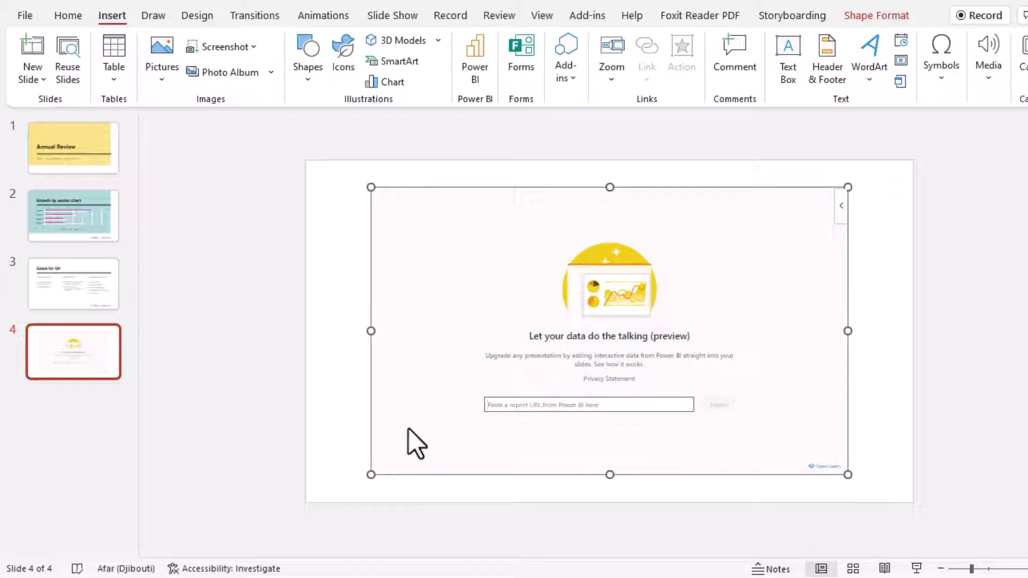
key("ctrl+v")
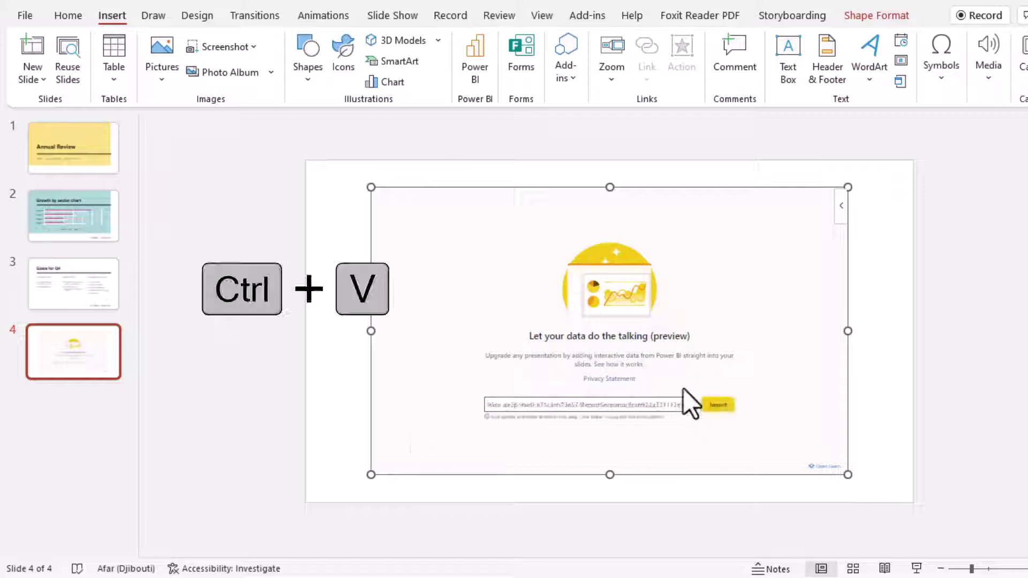
left_click(720, 405)
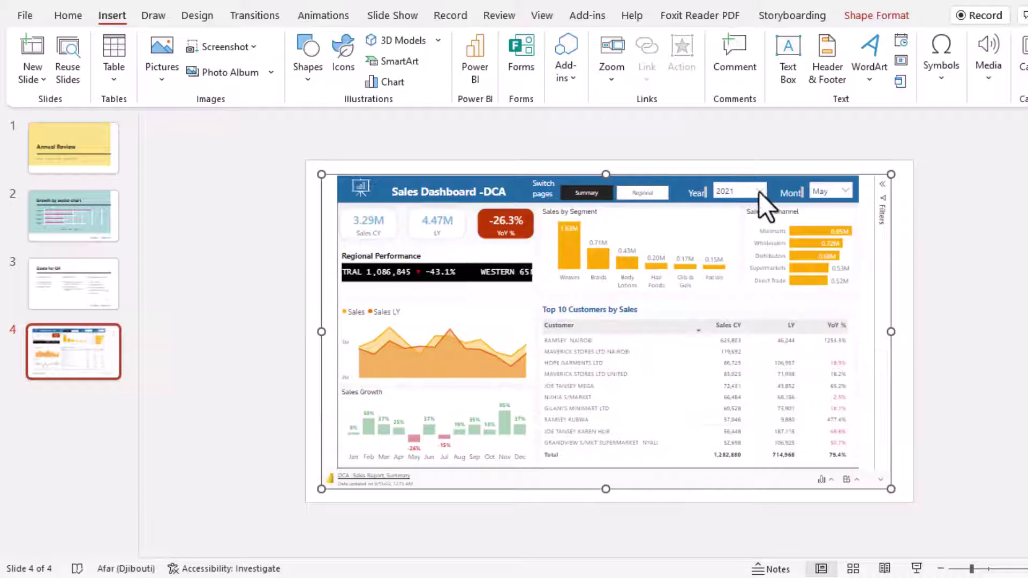
left_click(831, 192)
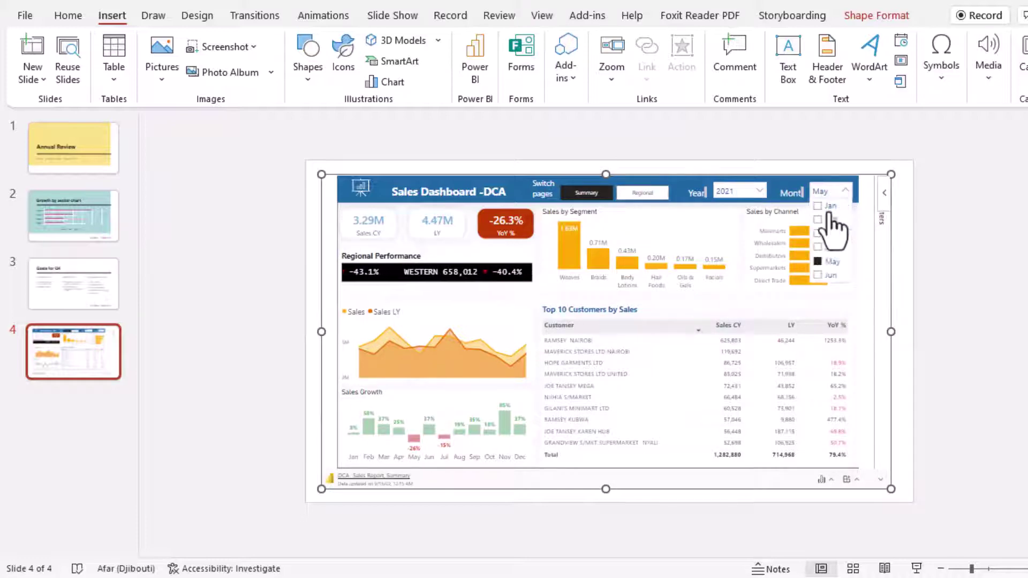
left_click(818, 233)
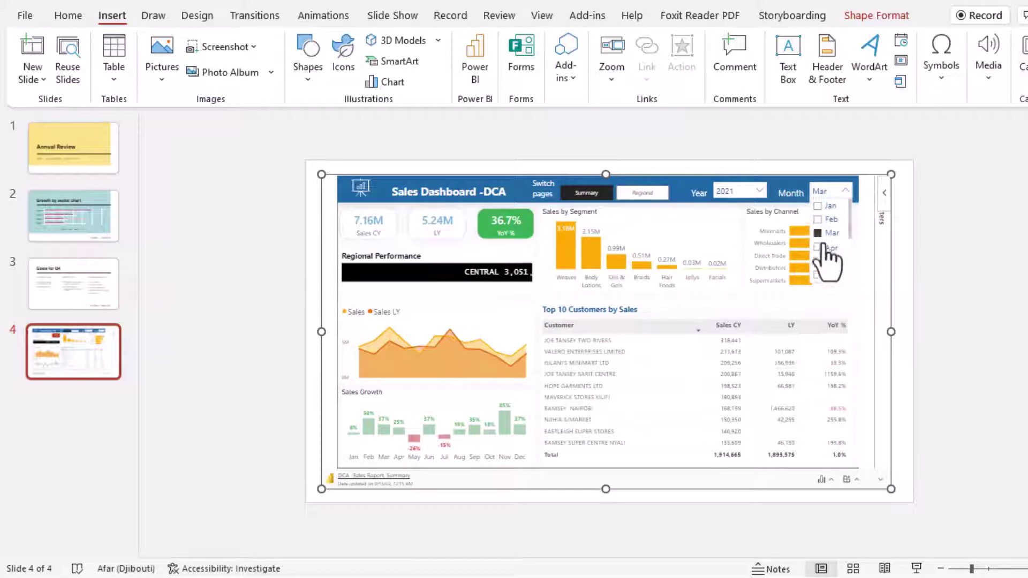
left_click(818, 262)
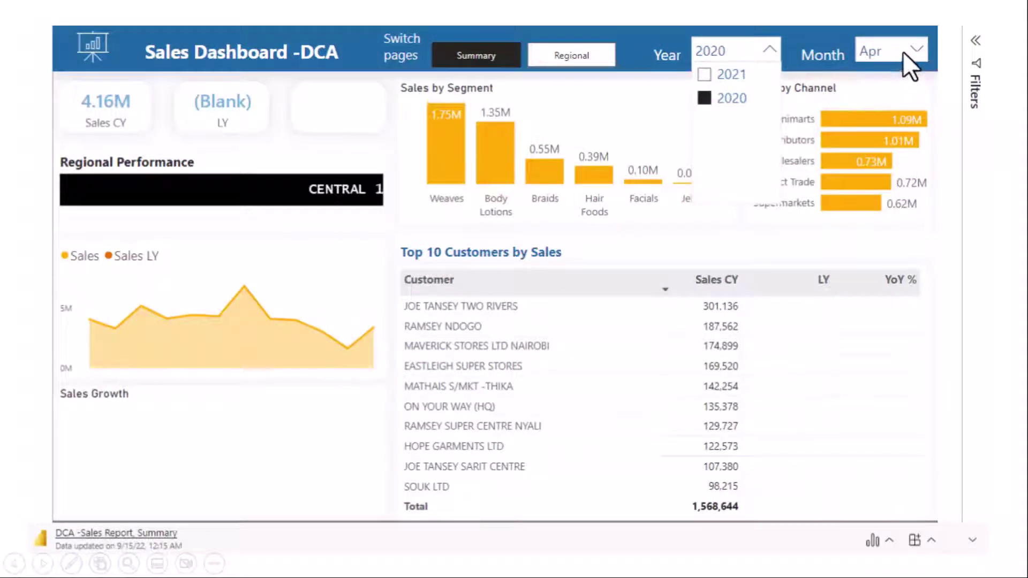
left_click(904, 51)
left_click(904, 52)
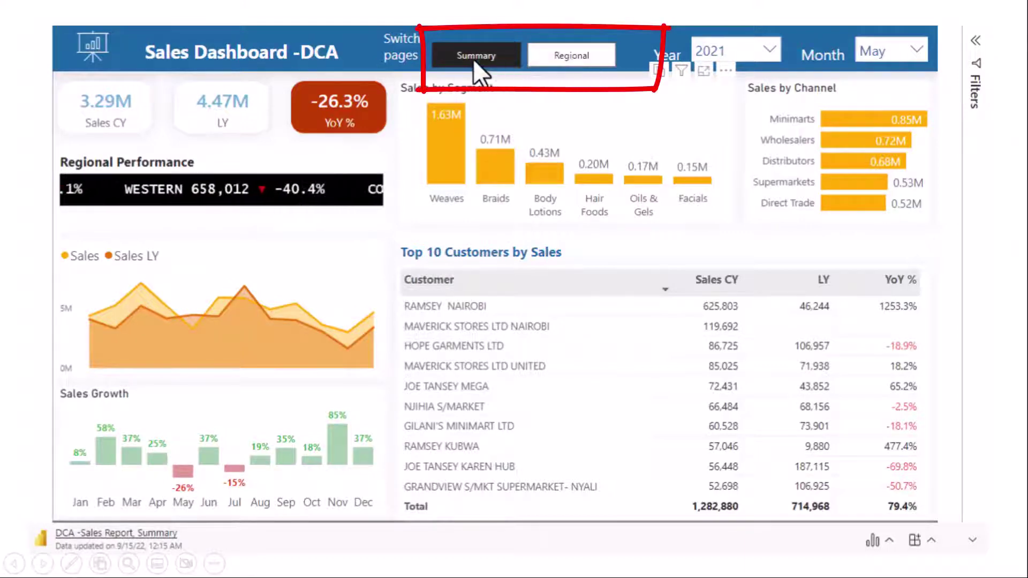
Show the Regional Analysis page and expand the COAST node by channel and category
left_click(563, 56)
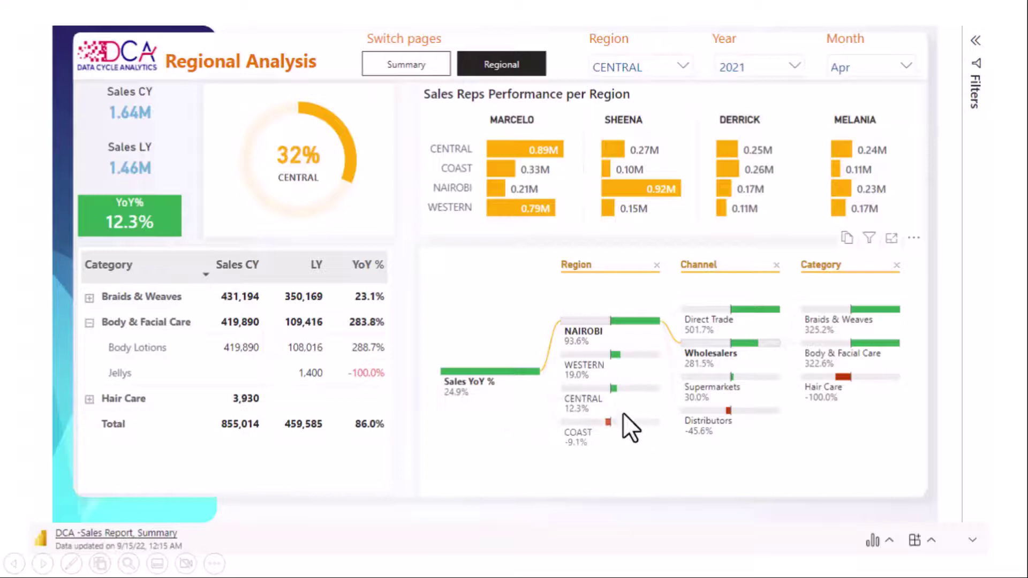
left_click(590, 424)
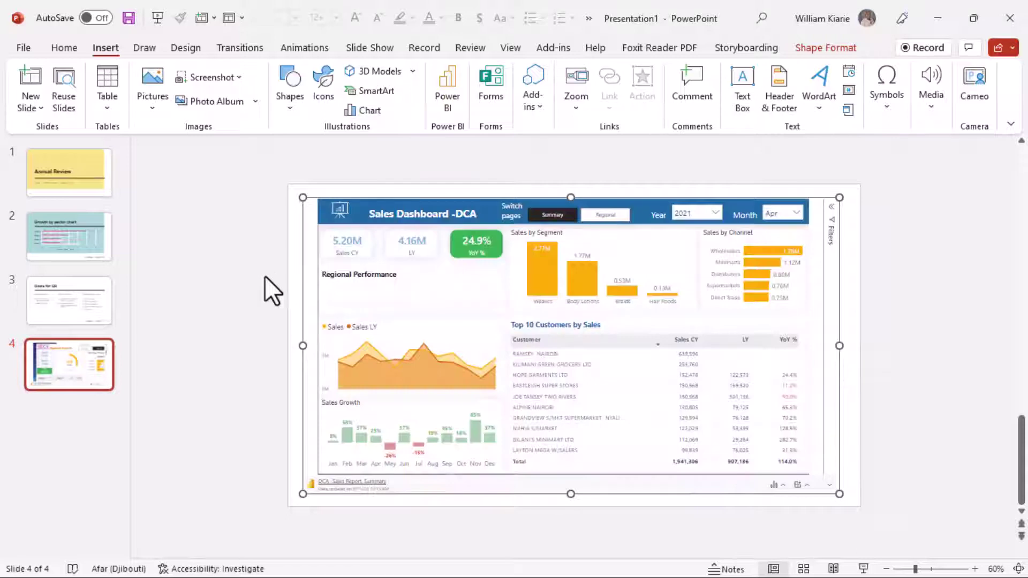
Deselect the embedded Sales Dashboard report so slide 4 shows it on its own
left_click(222, 306)
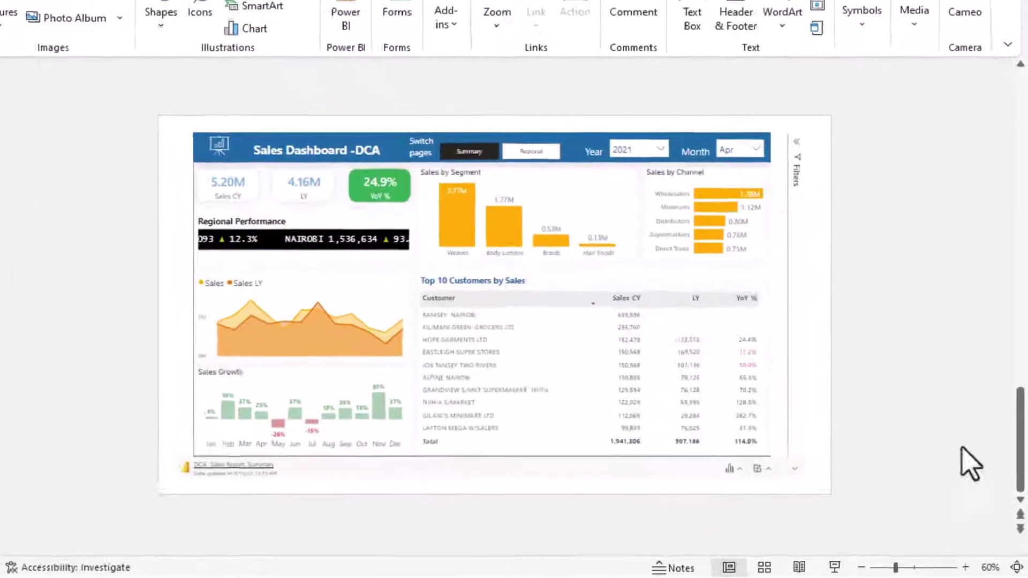
Zoom the slide to 70% and show the report's Data options for filters, refresh and reset
scroll(973, 480, "up", 1)
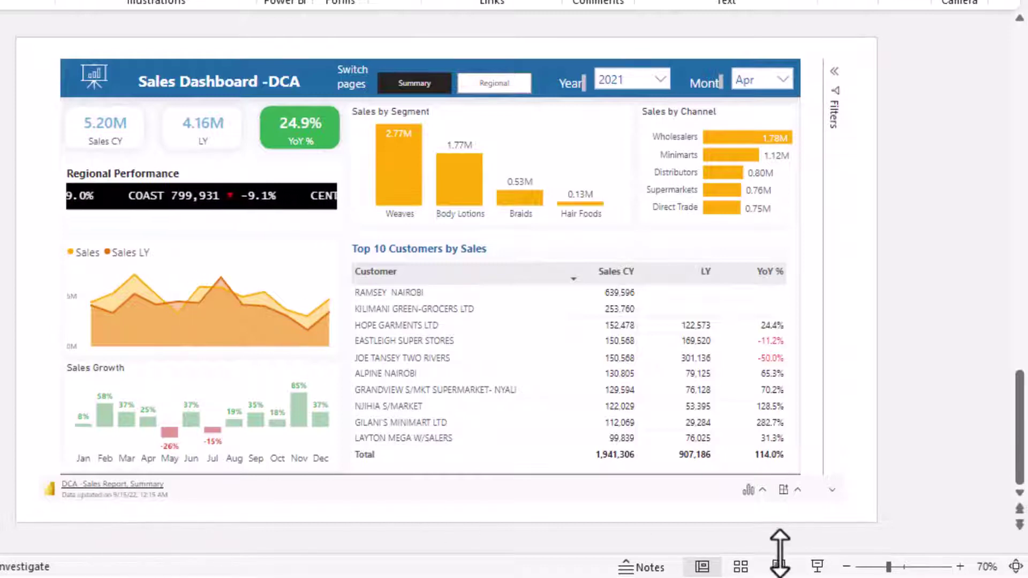
left_click(763, 490)
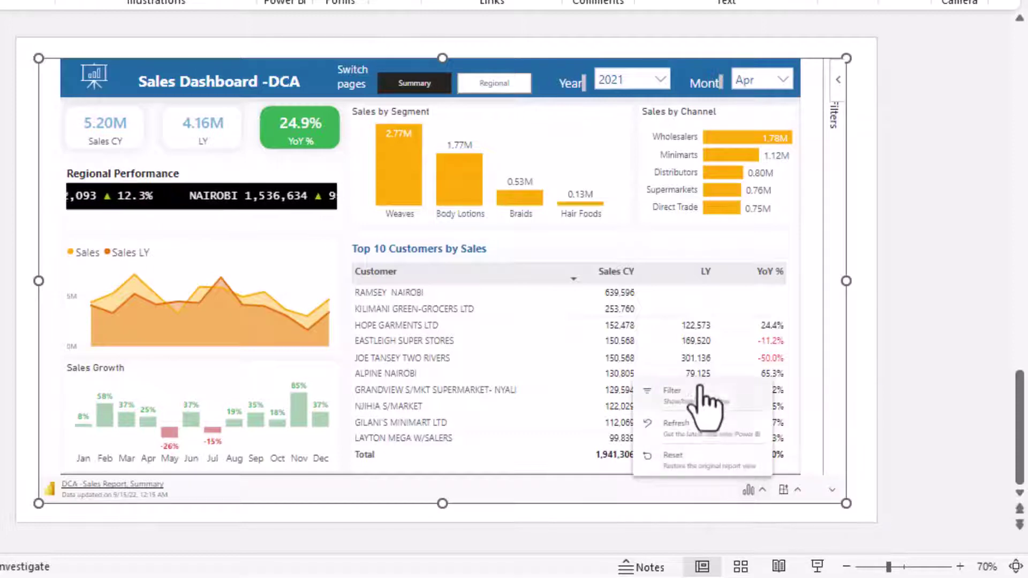
left_click(729, 394)
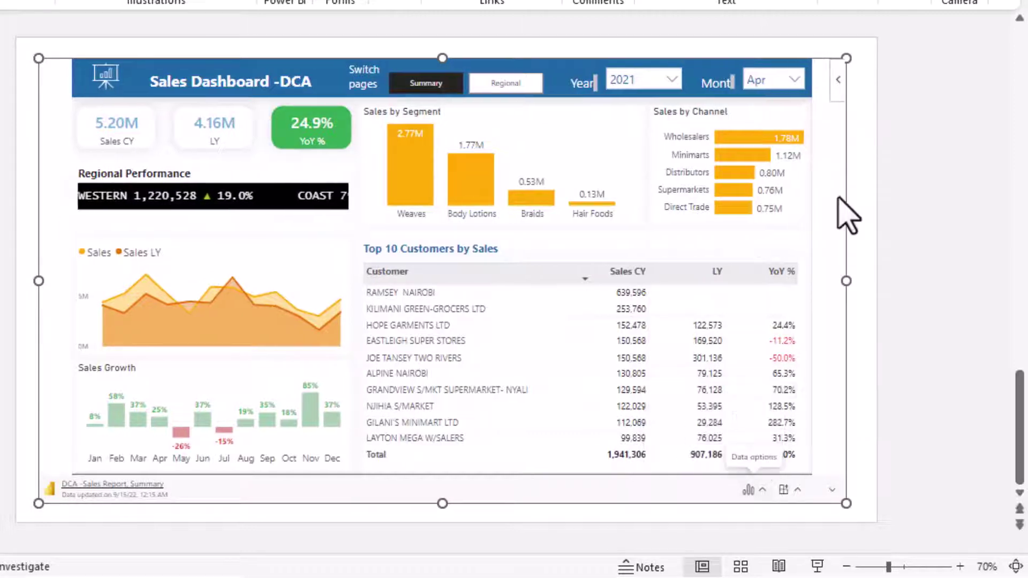
left_click(752, 491)
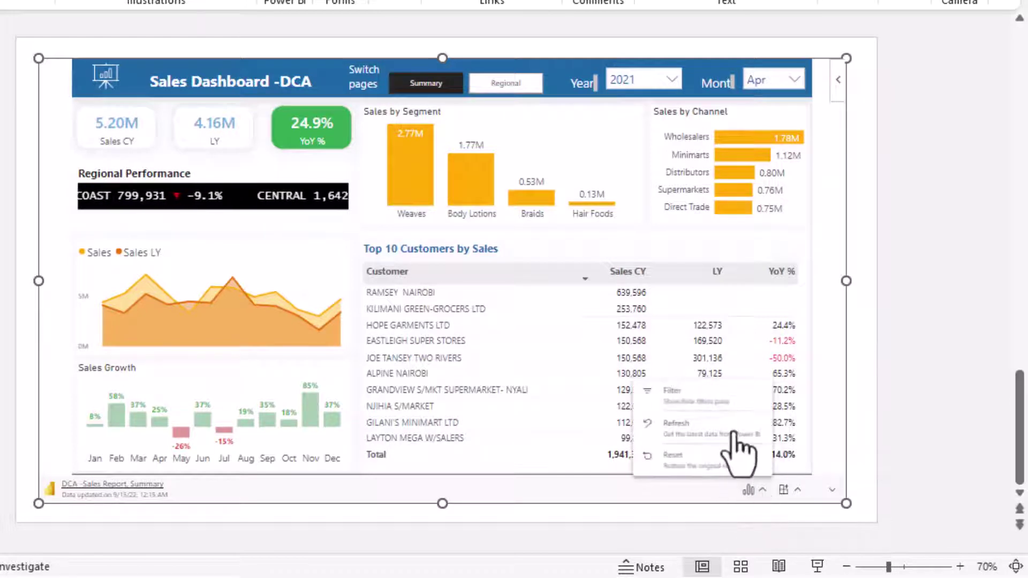
left_click(713, 397)
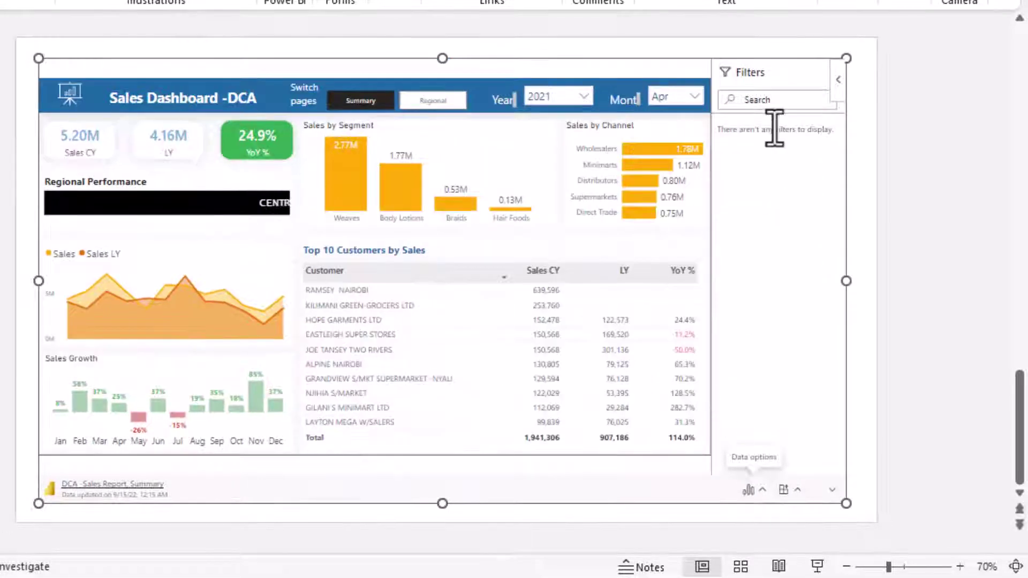
left_click(838, 84)
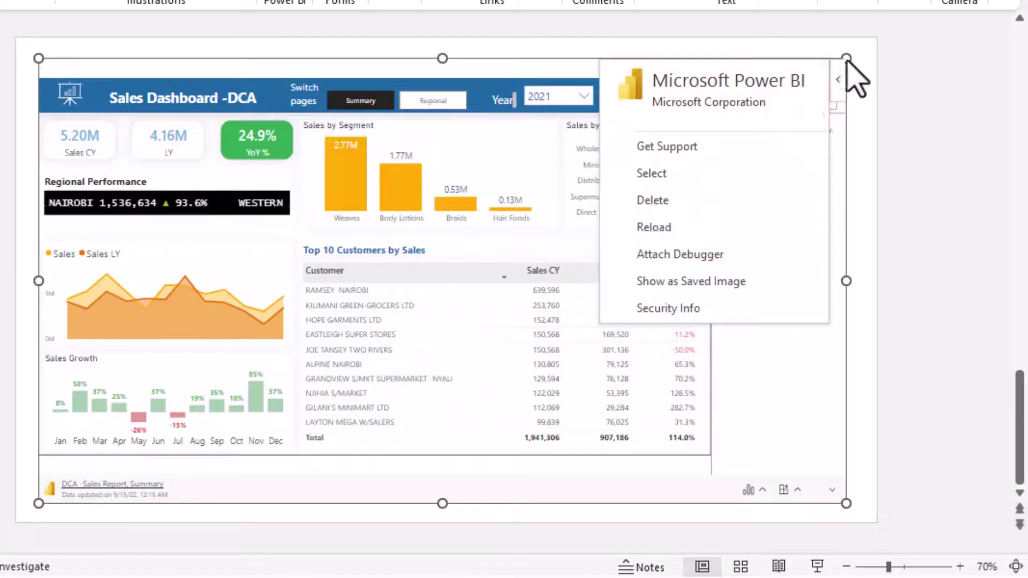
left_click(837, 81)
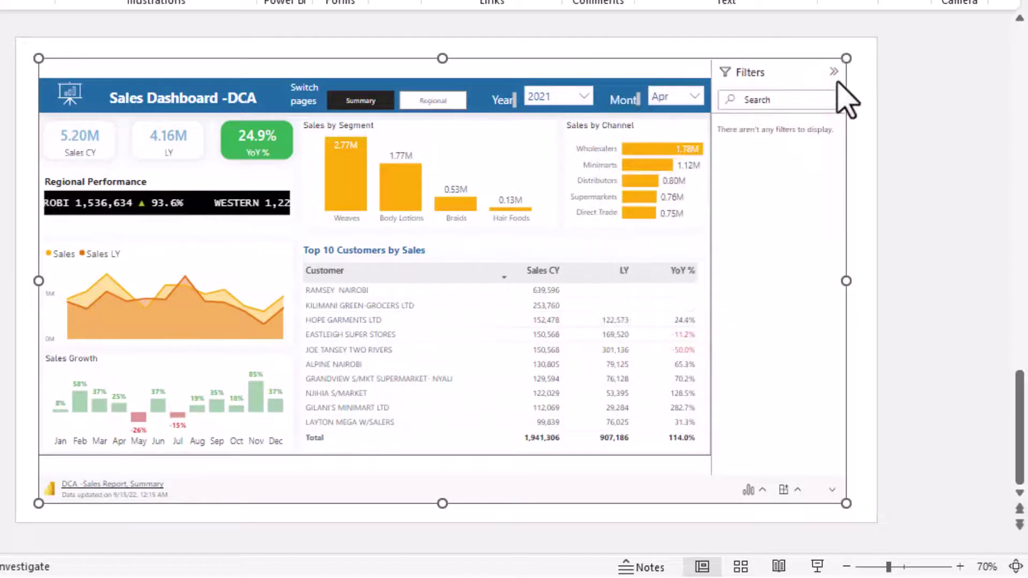
left_click(784, 74)
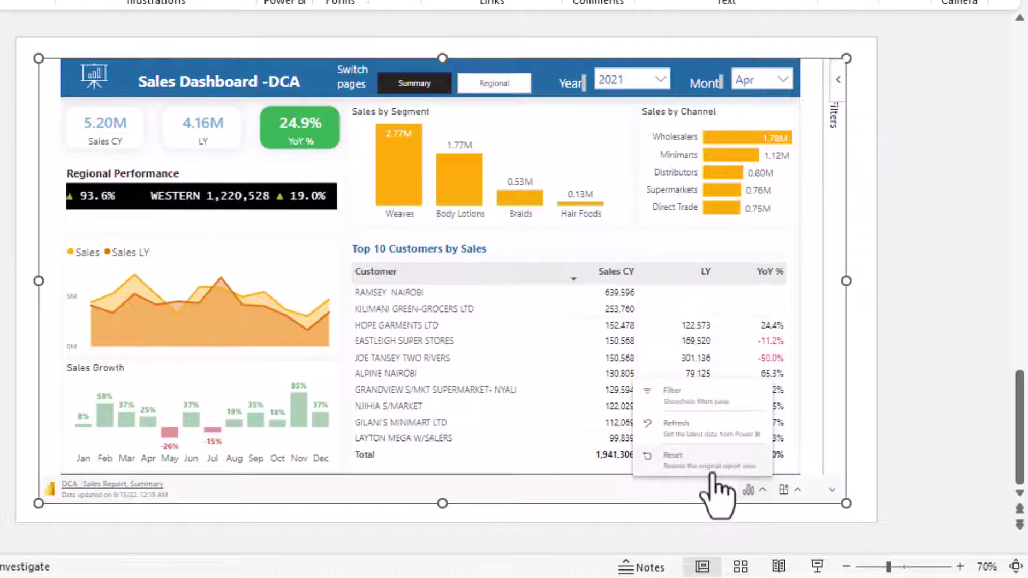
Close Data options, preview the Add-in options (Clear data, Learn), then collapse the footer toolbar
left_click(798, 493)
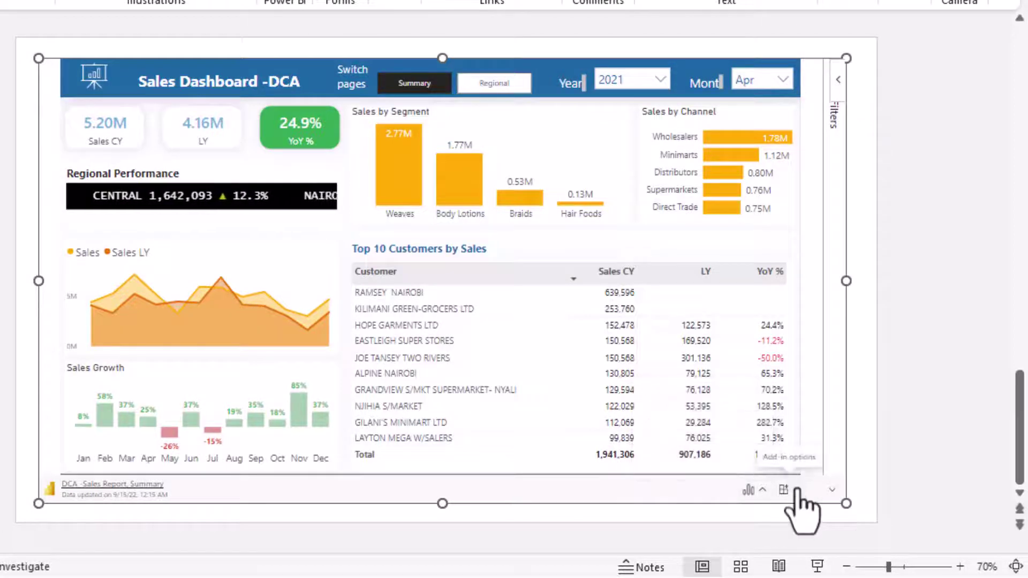
left_click(798, 492)
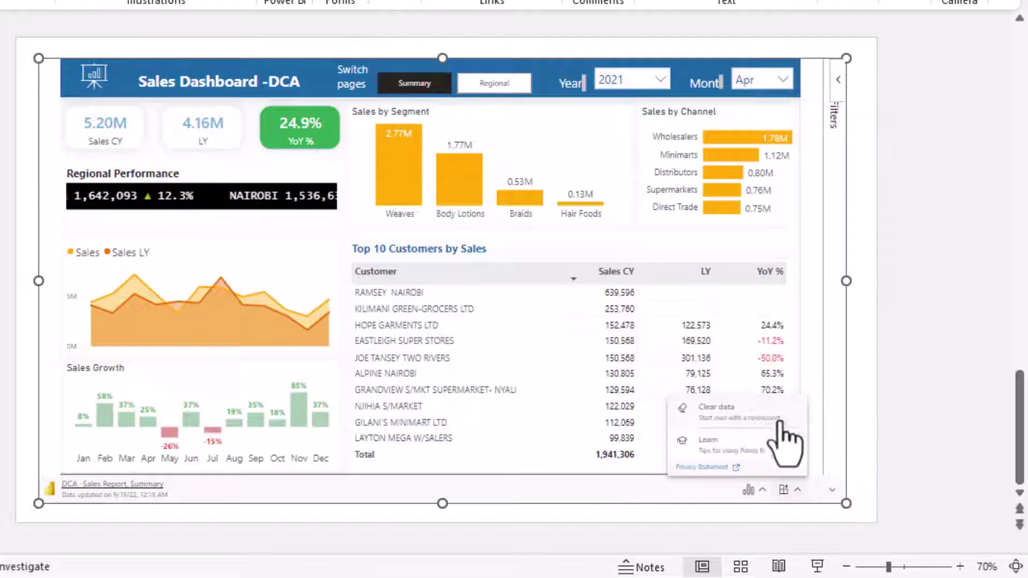
left_click(784, 490)
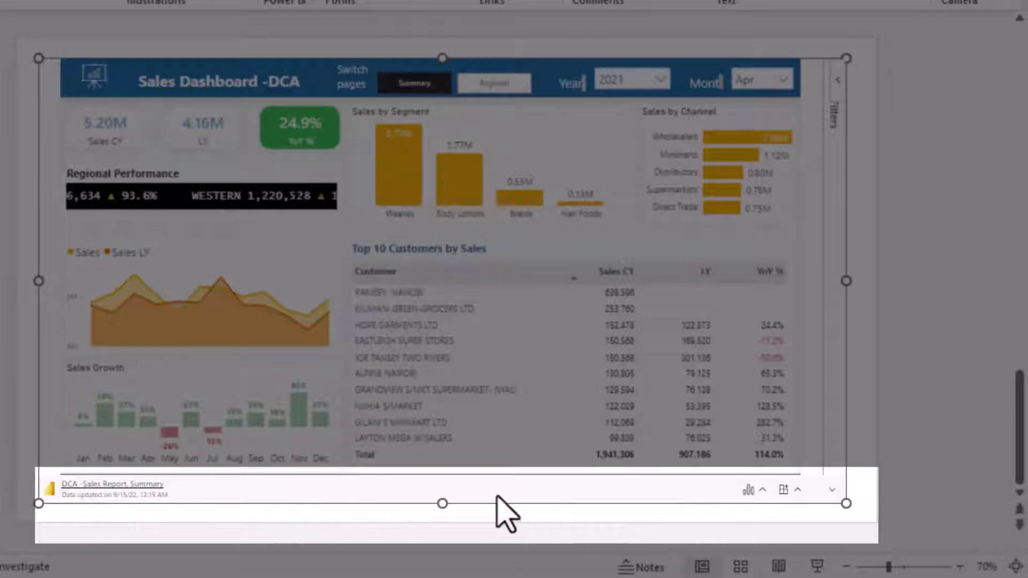
left_click(831, 491)
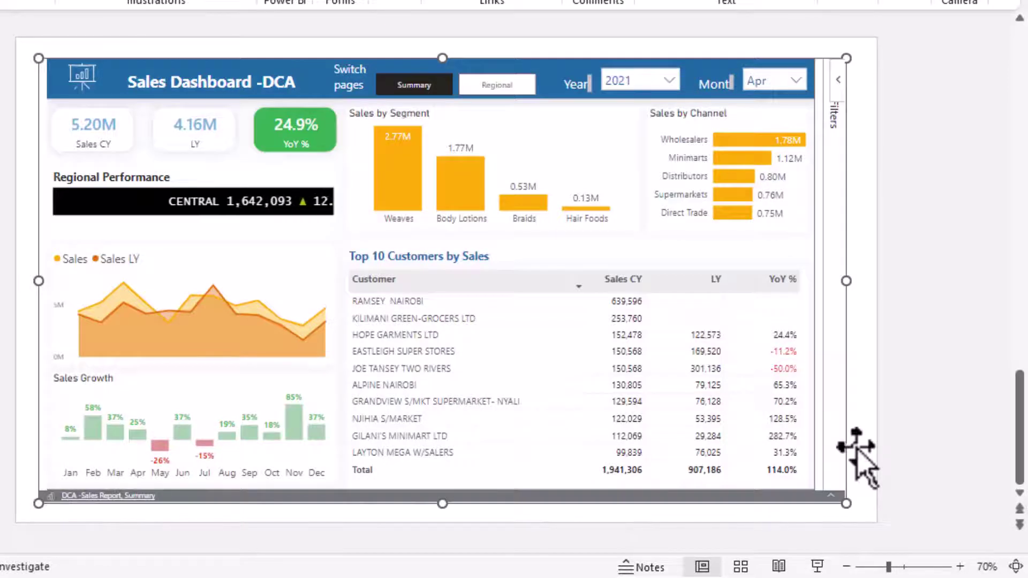
right_click(840, 88)
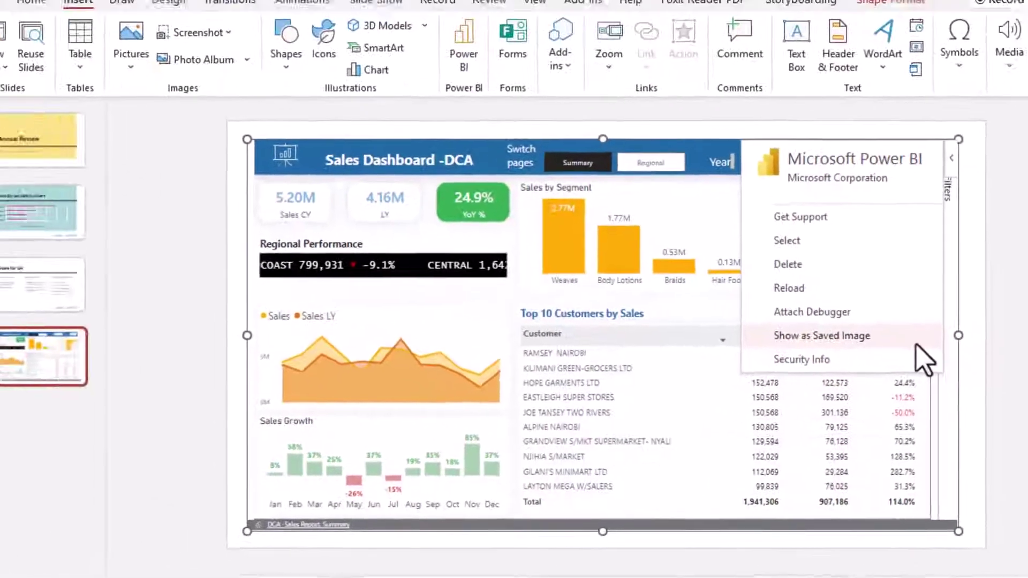
left_click(223, 385)
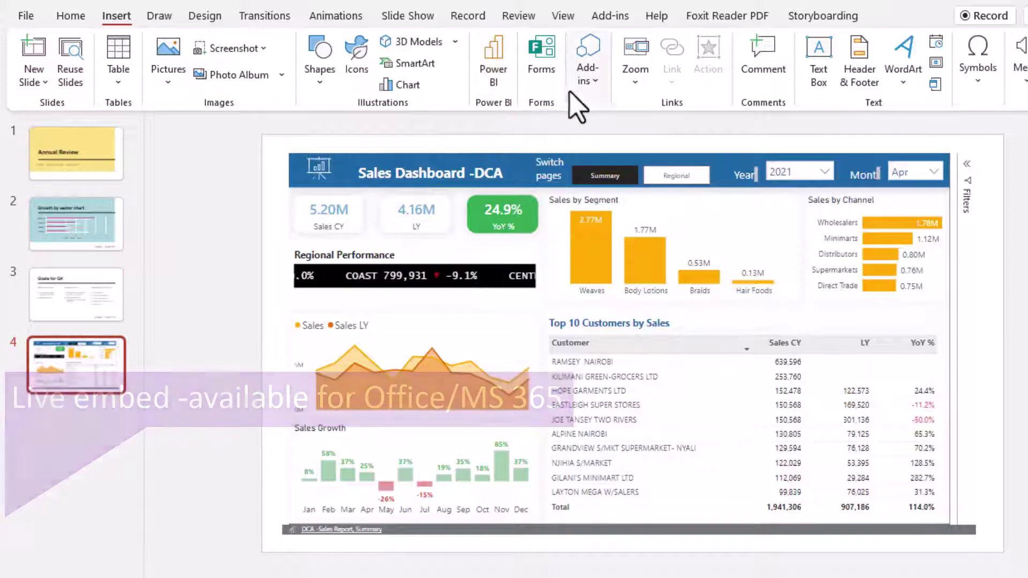
left_click(599, 85)
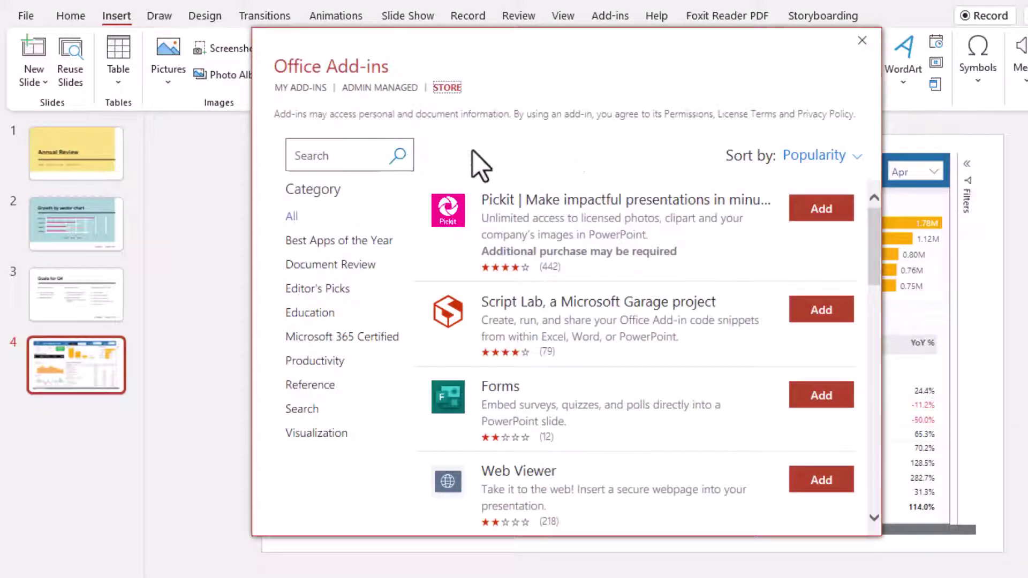
left_click(358, 159)
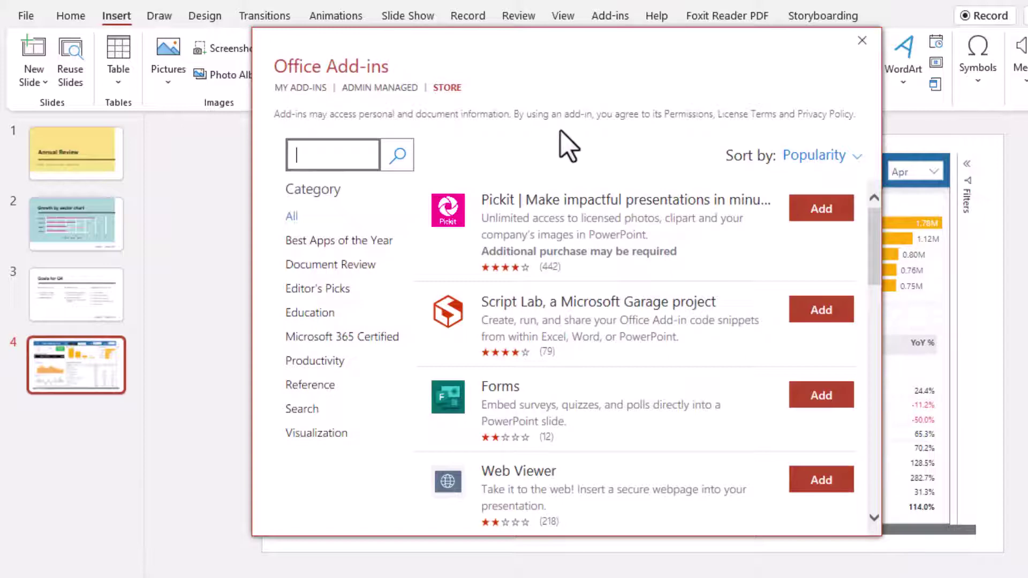
type("power bi")
key("Return")
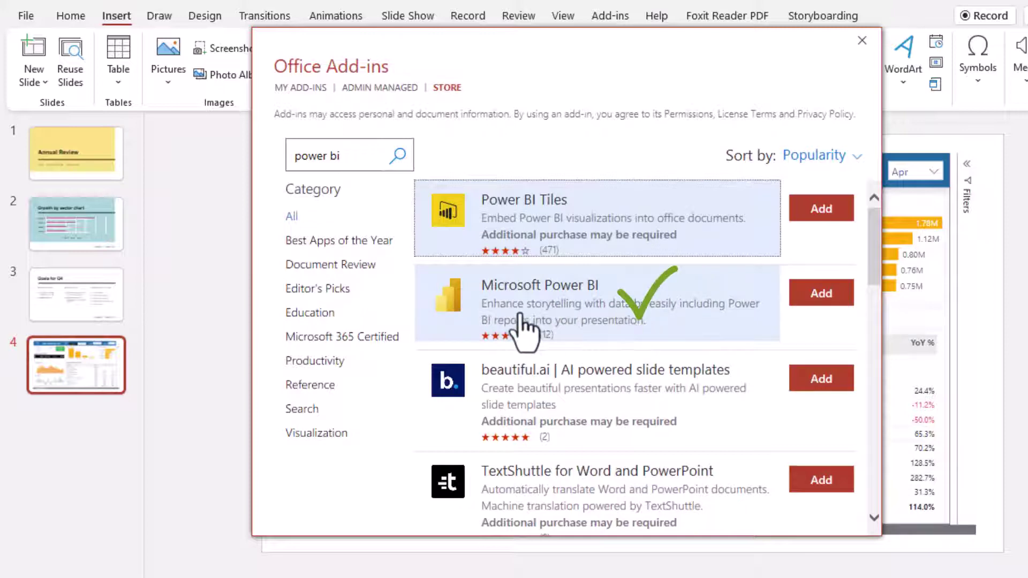
left_click(621, 319)
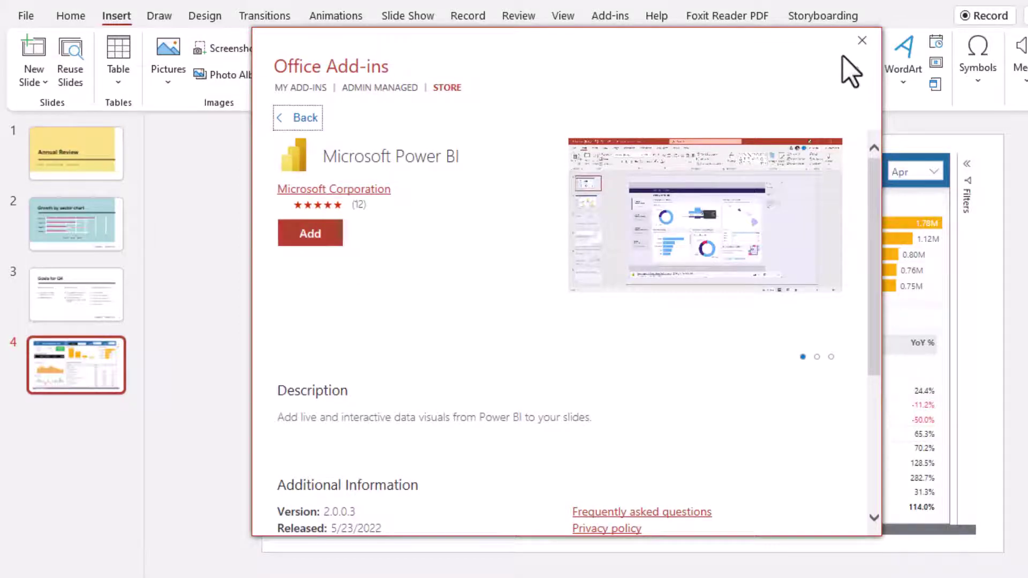
left_click(863, 41)
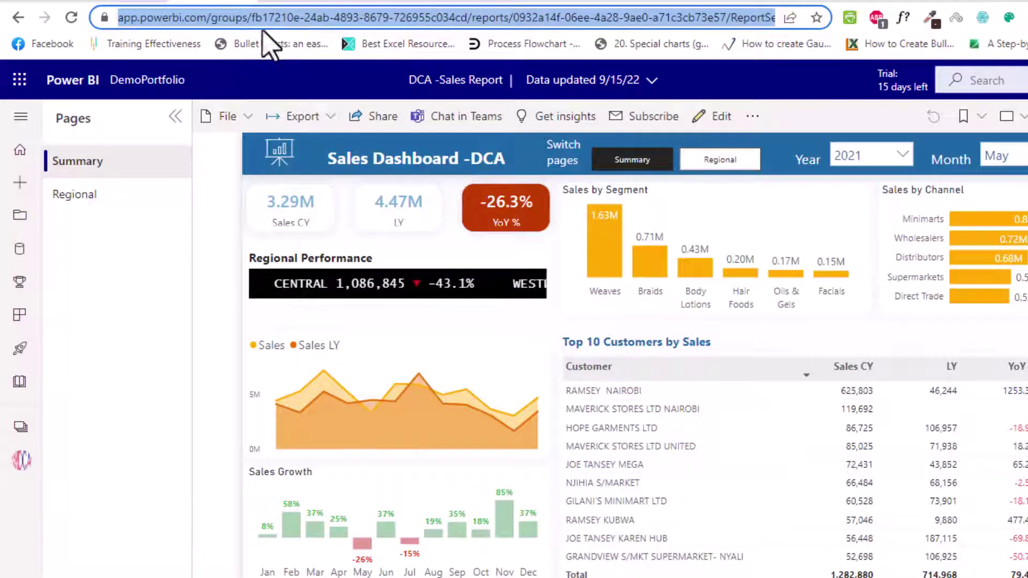
Export the report via PowerPoint > Embed live data, keeping data filters, and open it in PowerPoint
left_click(223, 182)
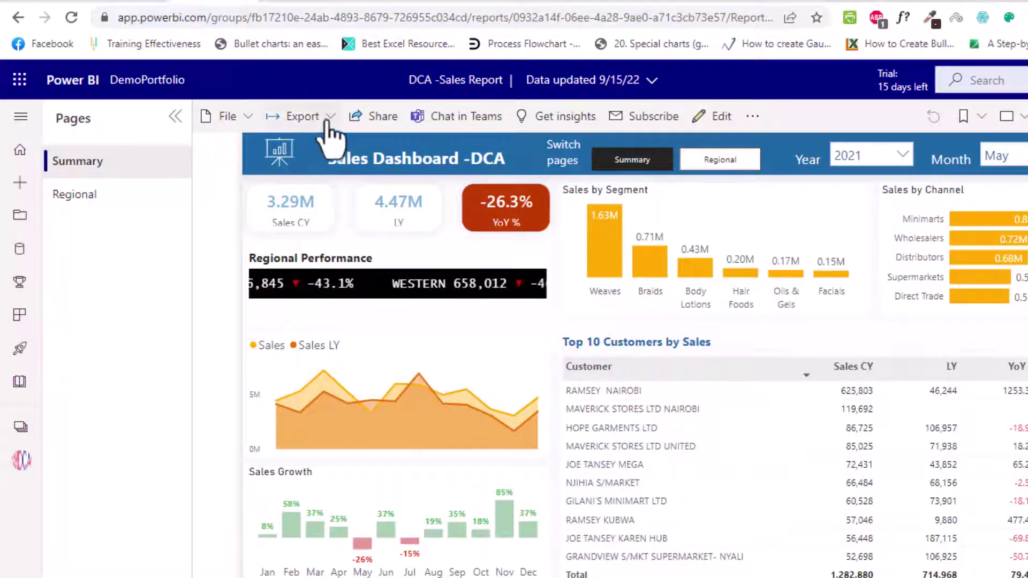
left_click(331, 118)
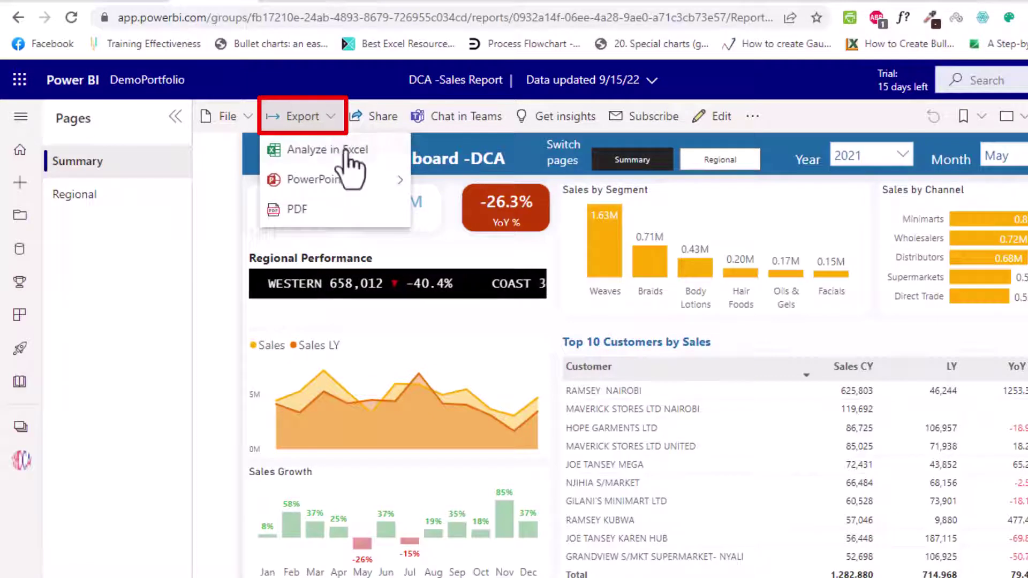
mouse_move(374, 174)
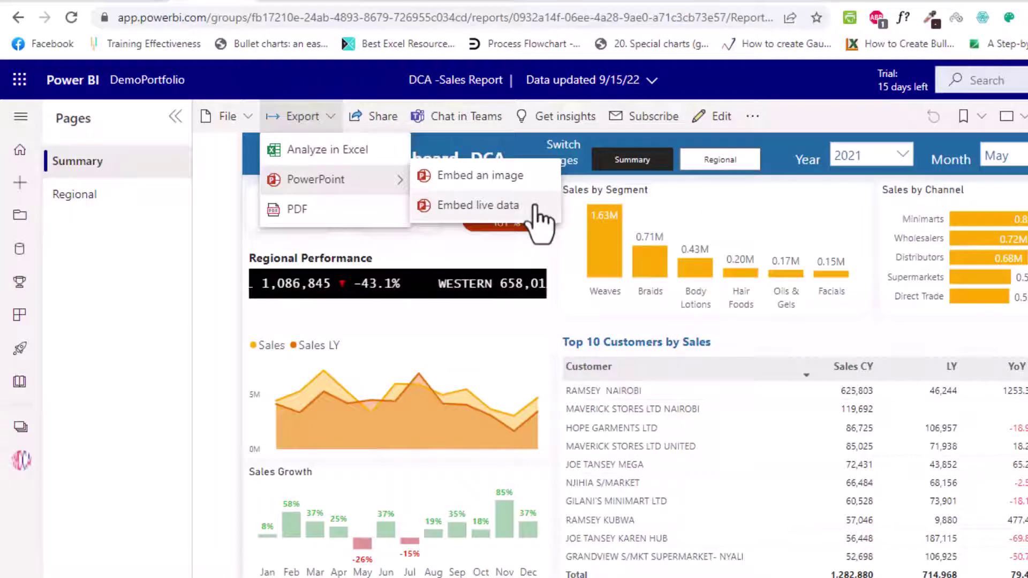
left_click(537, 208)
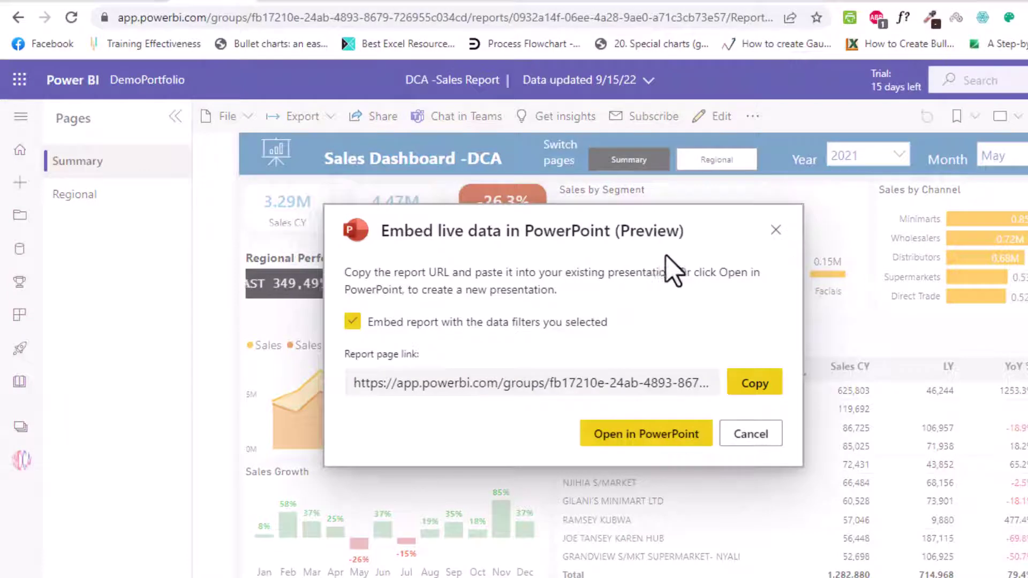
left_click_drag(621, 239, 679, 240)
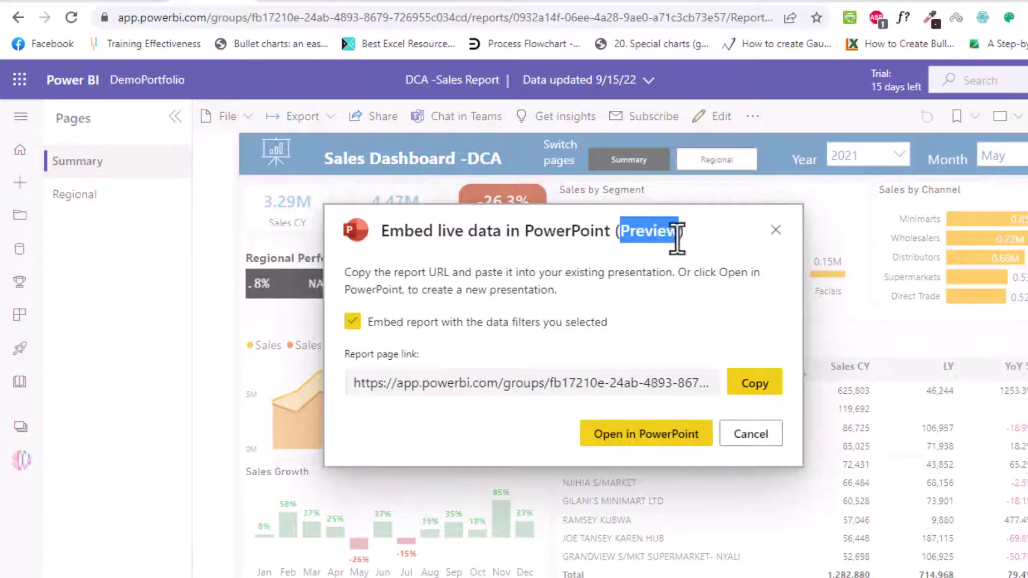
left_click(708, 265)
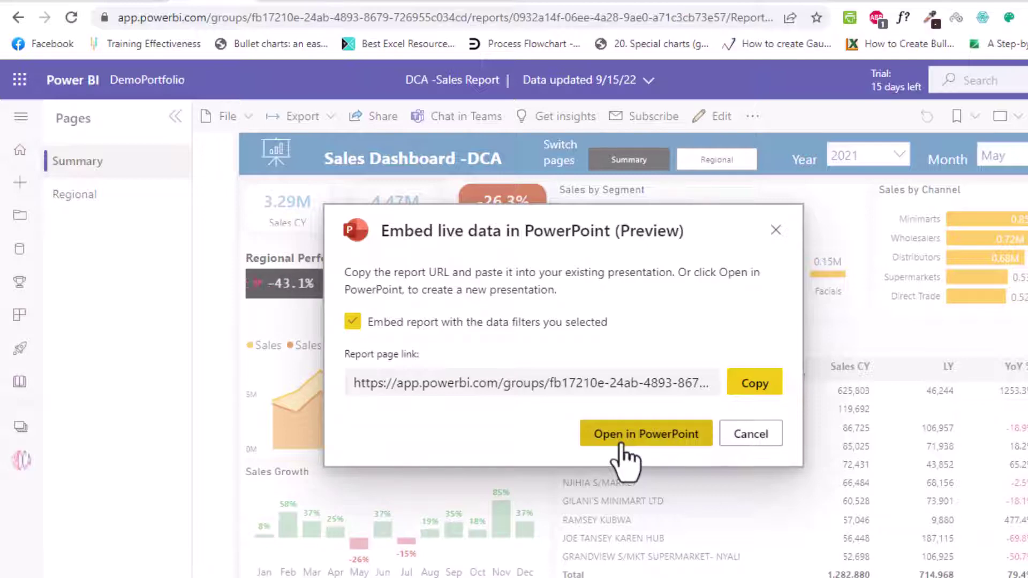
left_click(623, 449)
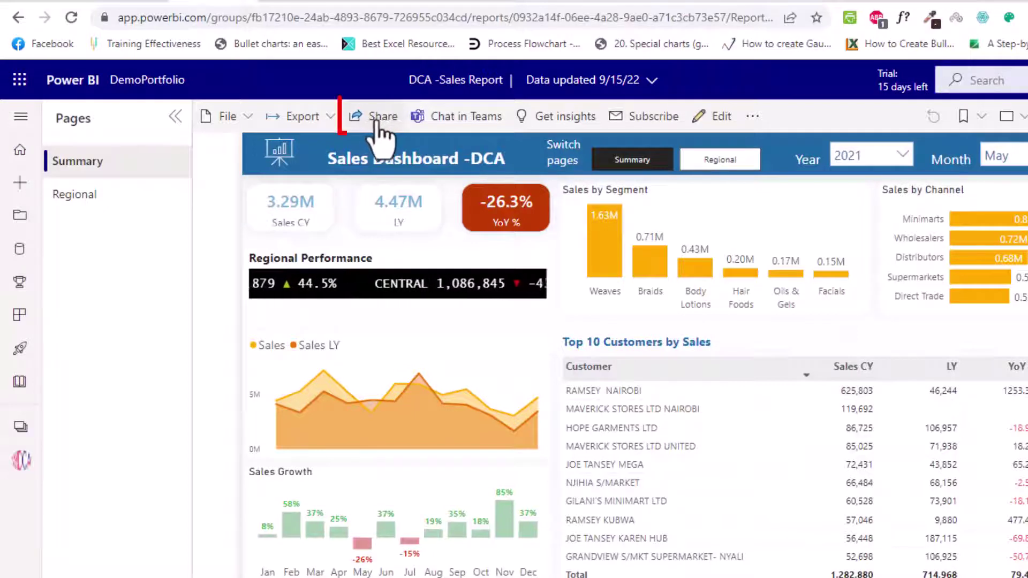
Share the DCA -Sales Report using the PowerPoint option in the Send link dialog
left_click(379, 123)
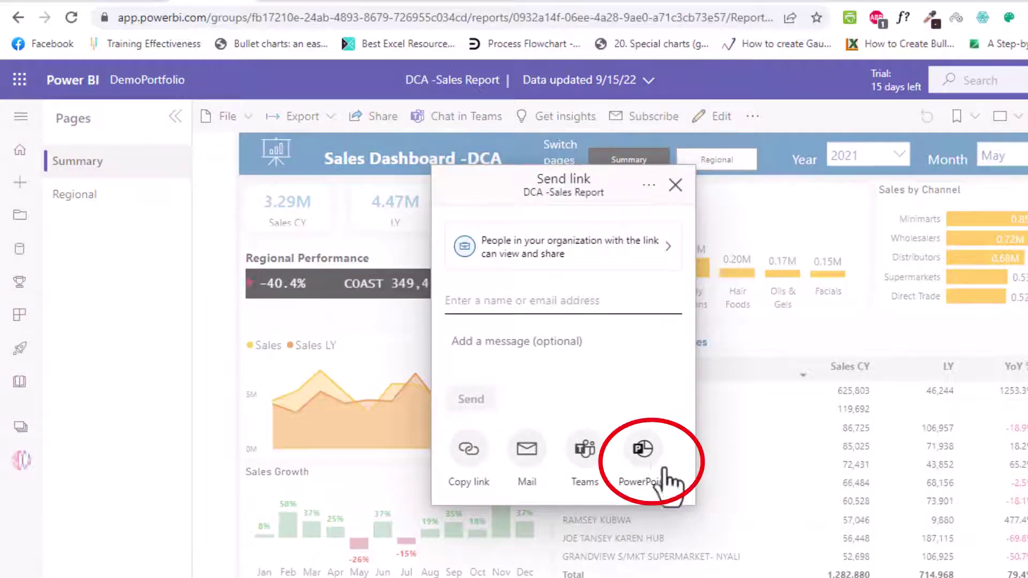
left_click(645, 453)
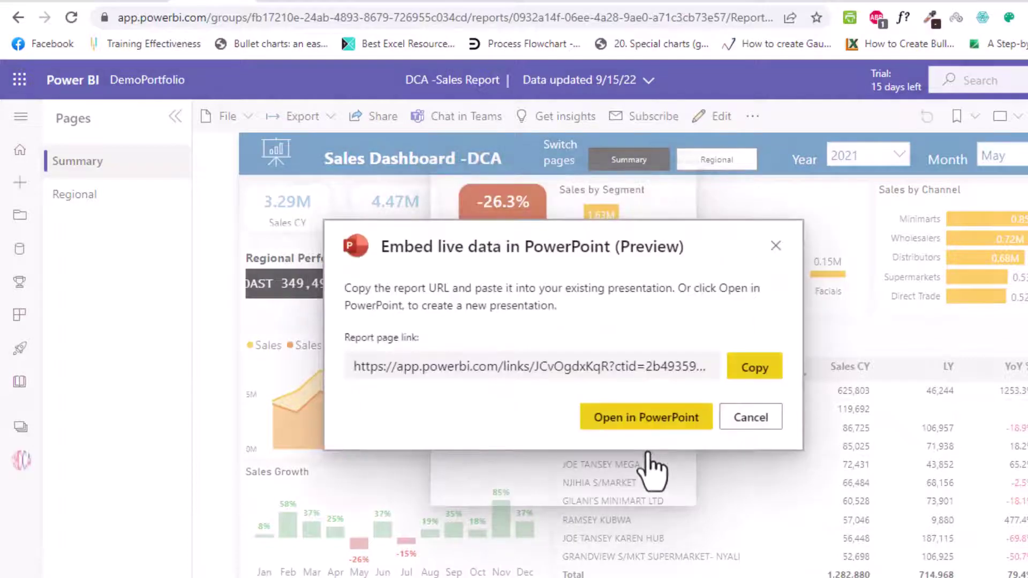